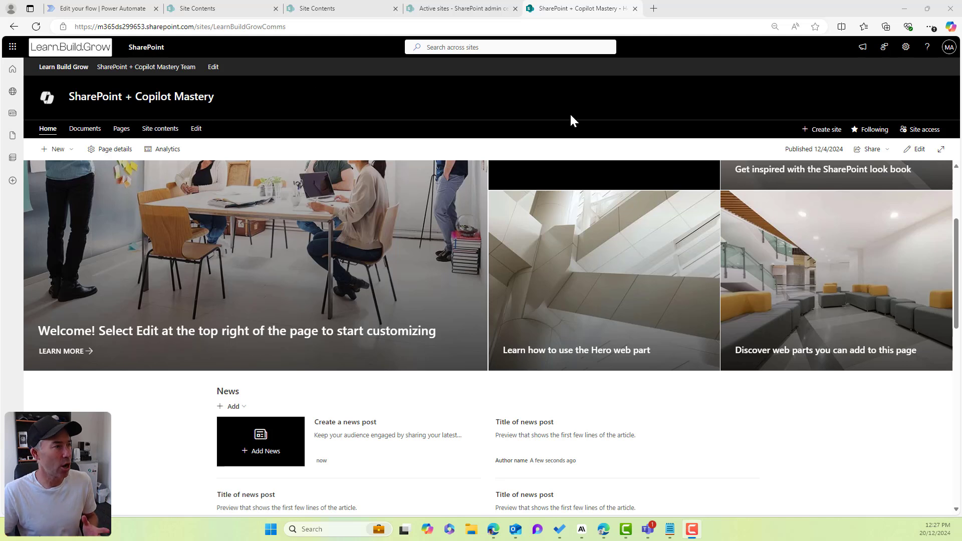
Go to the SharePoint + Copilot Mastery Team site and open its empty Policies and Procedures library
{"action": "left_click", "coordinate": [160, 71]}
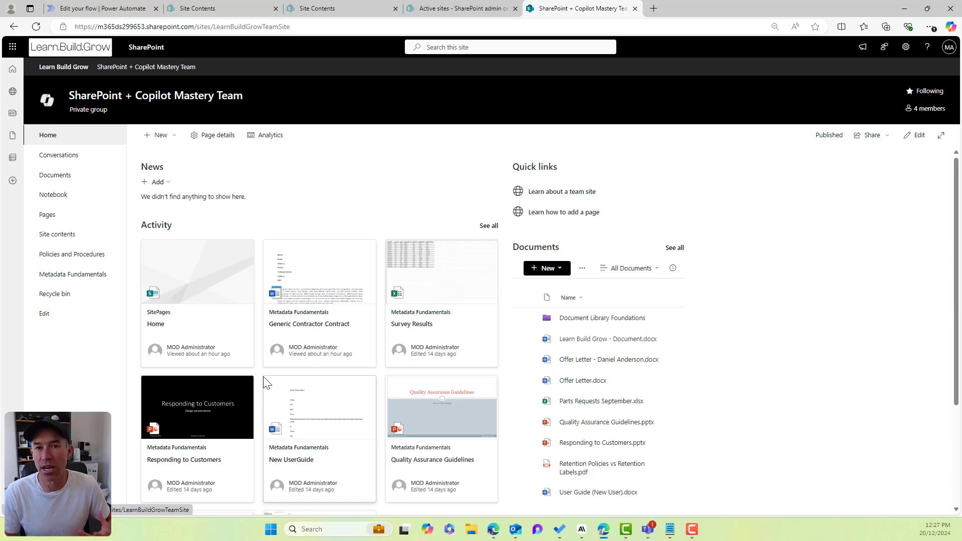
{"action": "left_click", "coordinate": [73, 255]}
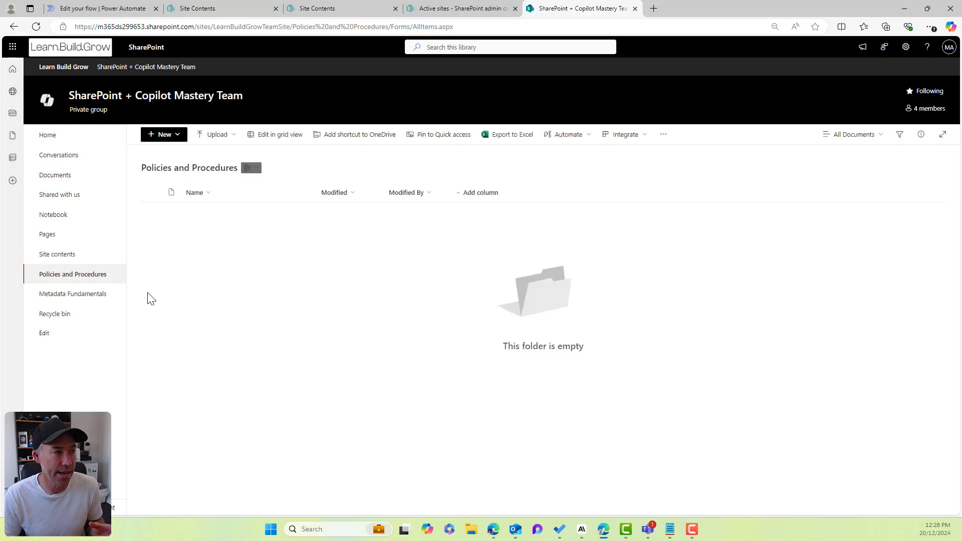
{"action": "left_click", "coordinate": [175, 147]}
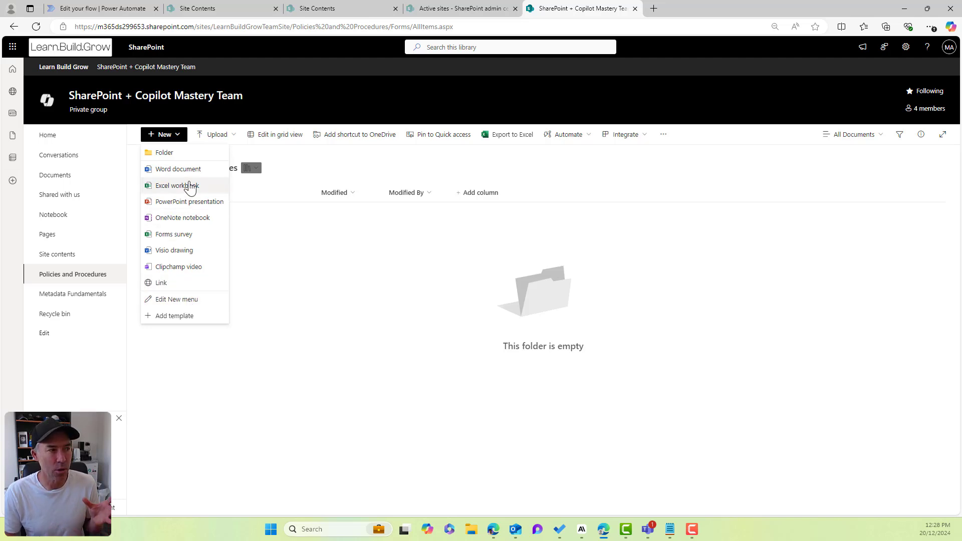
{"action": "left_click", "coordinate": [482, 166]}
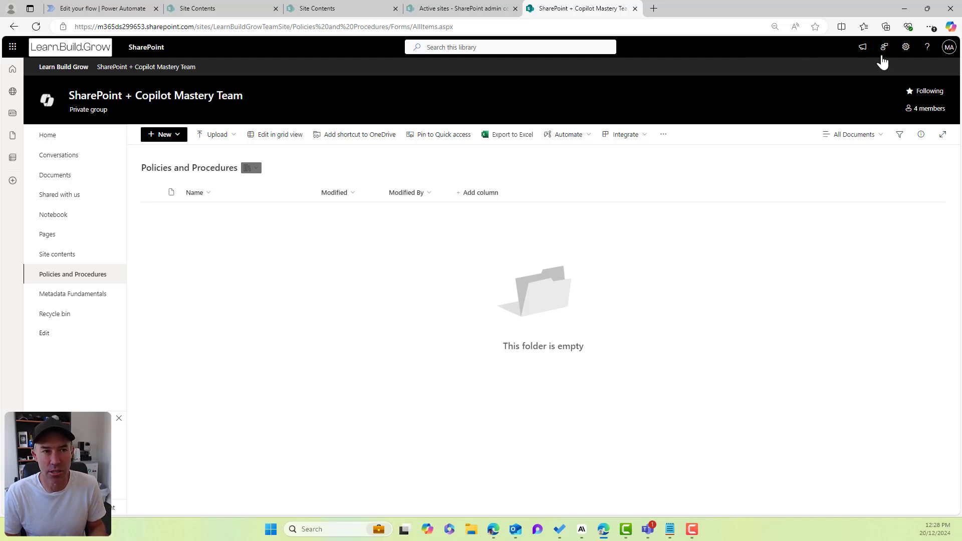
Navigate through Site information and all site settings to the Site content types gallery
{"action": "left_click", "coordinate": [905, 46]}
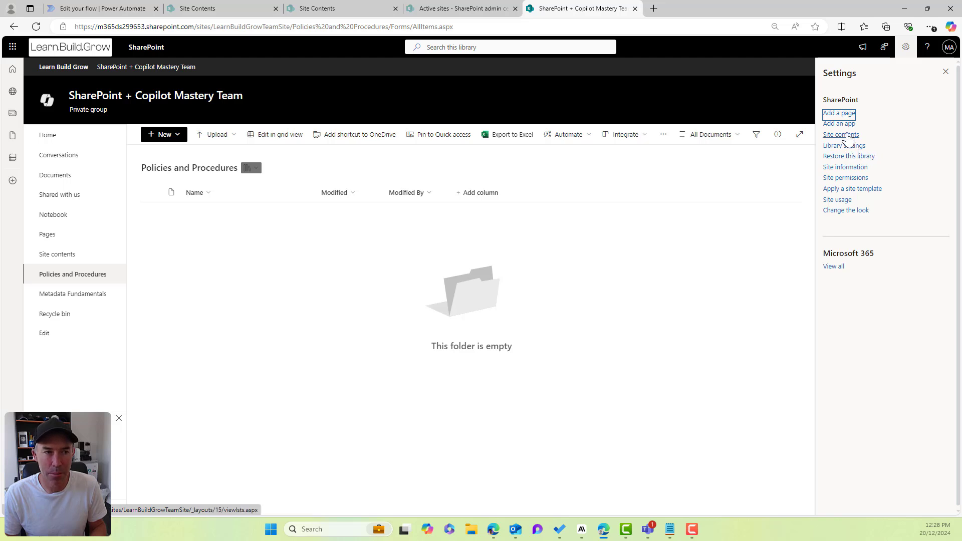
{"action": "left_click", "coordinate": [845, 167]}
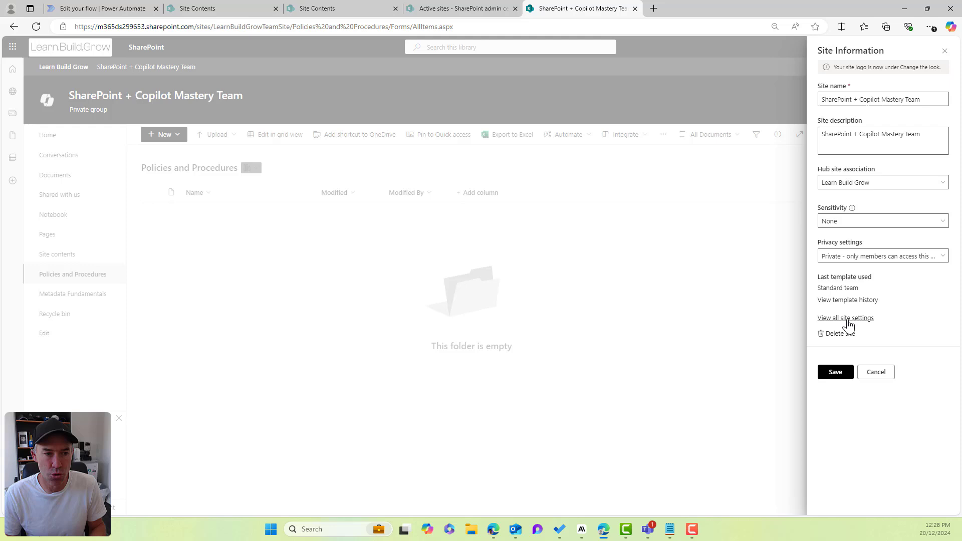
{"action": "left_click", "coordinate": [847, 318]}
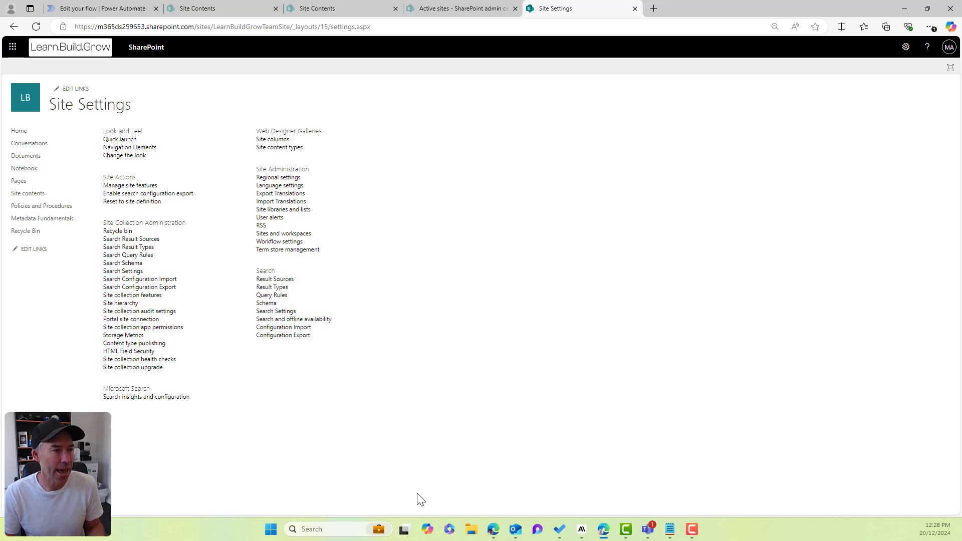
{"action": "left_click", "coordinate": [285, 149]}
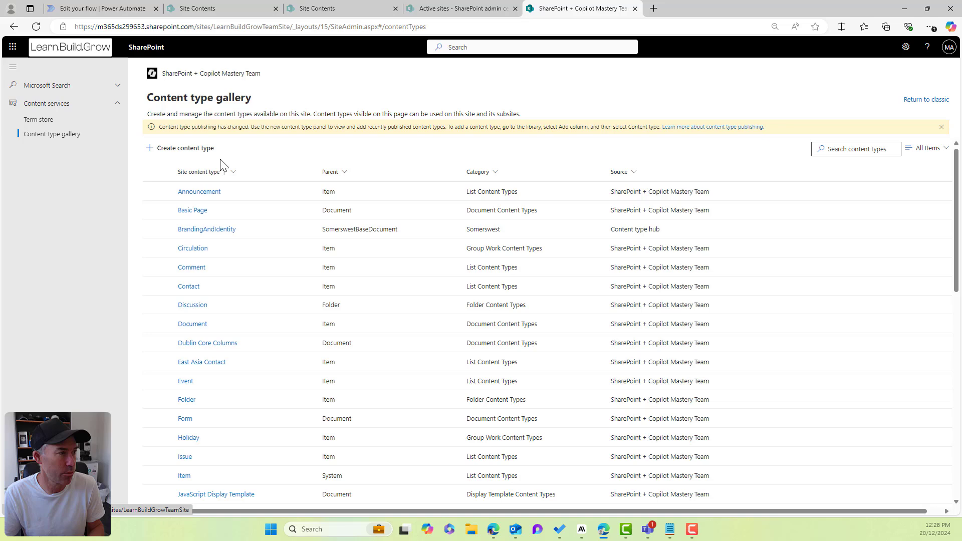
Name the new content type Company Policy in a new category 'SharePoint and Copilot'
{"action": "left_click", "coordinate": [201, 149]}
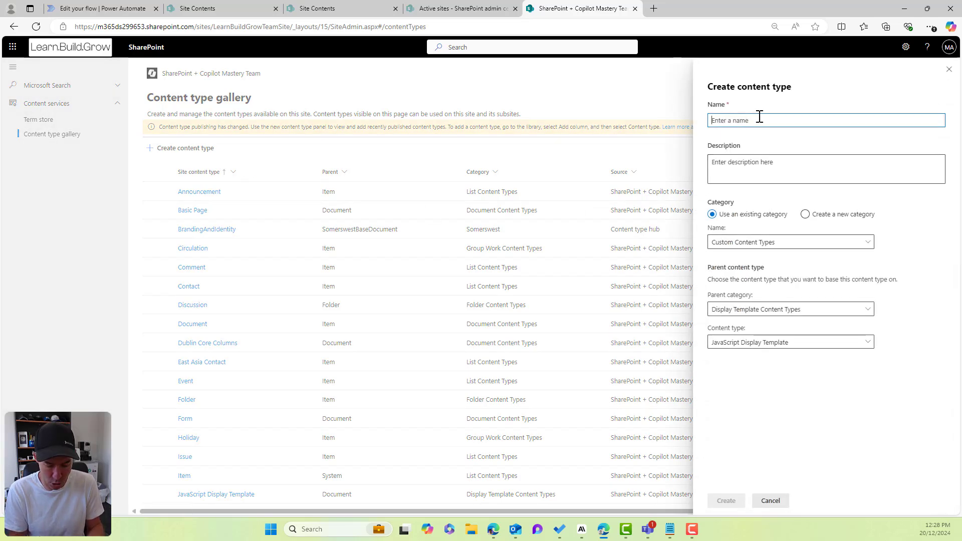
{"action": "type", "text": "Company Policy"}
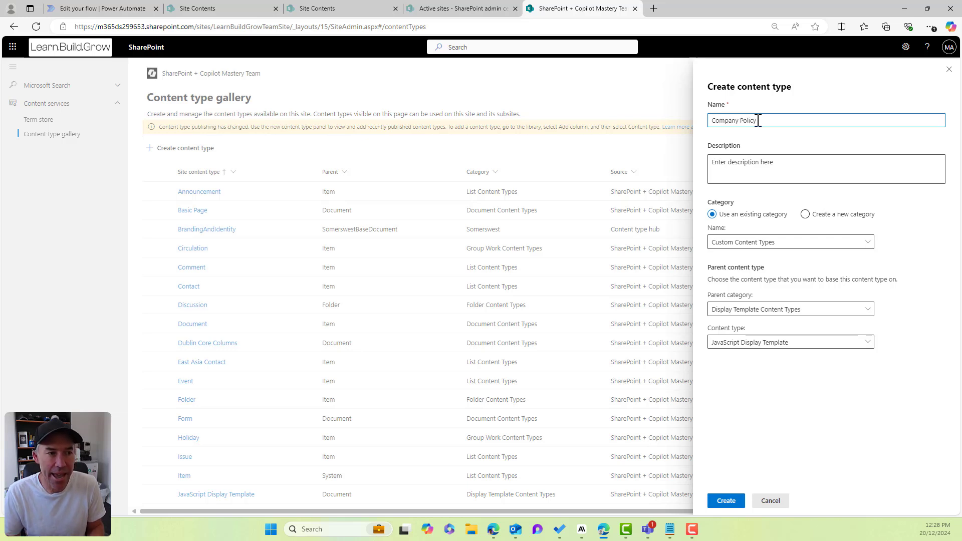
{"action": "left_click", "coordinate": [814, 215]}
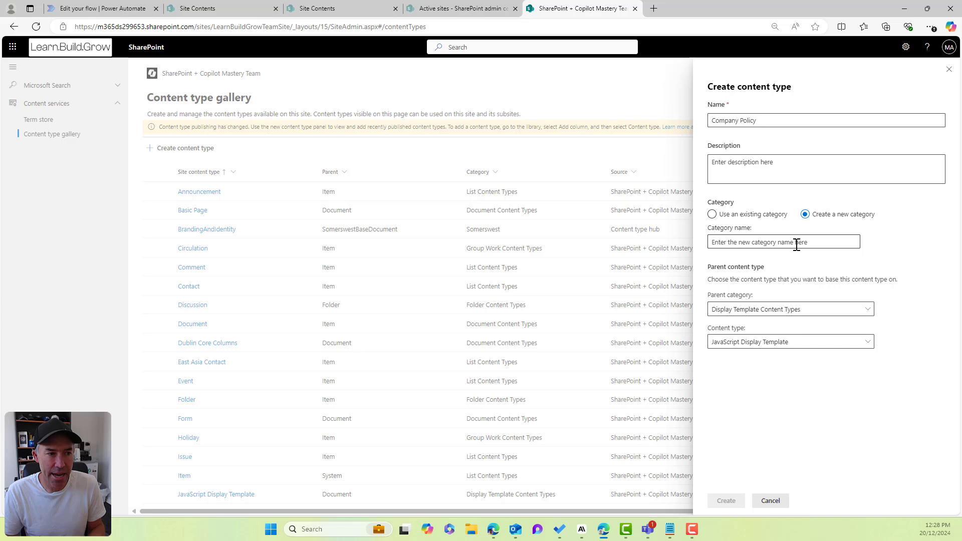
{"action": "left_click", "coordinate": [797, 243]}
{"action": "type", "text": "S"}
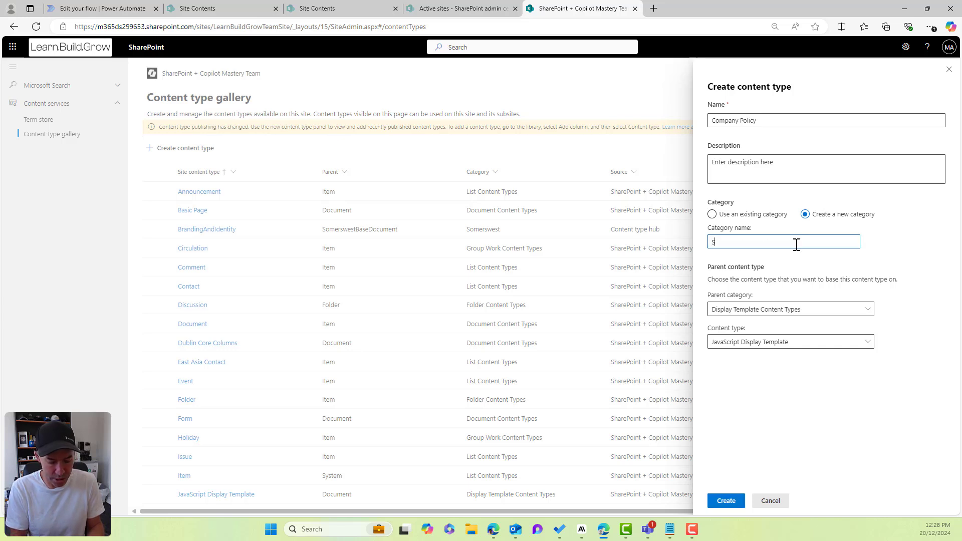
{"action": "type", "text": "hsrePoint and Copilot"}
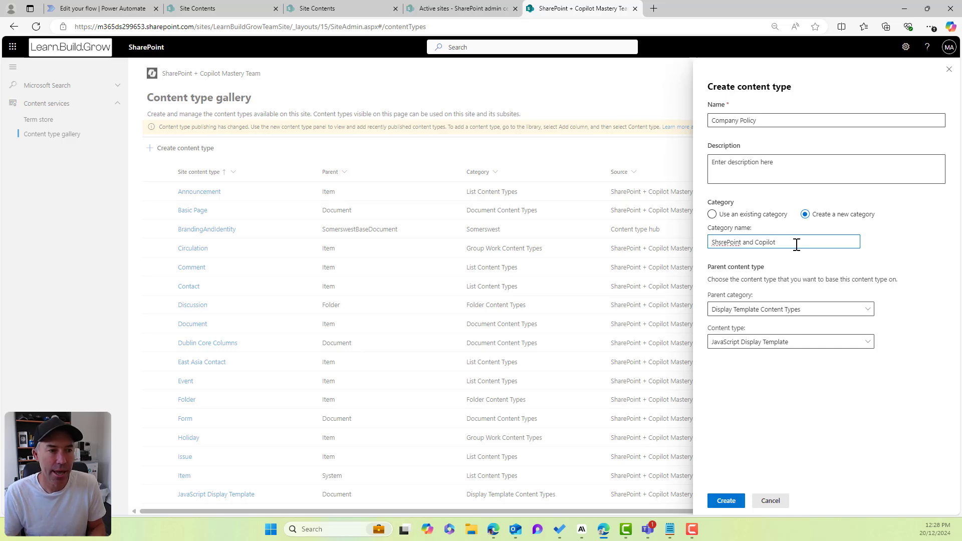
{"action": "right_click", "coordinate": [723, 242]}
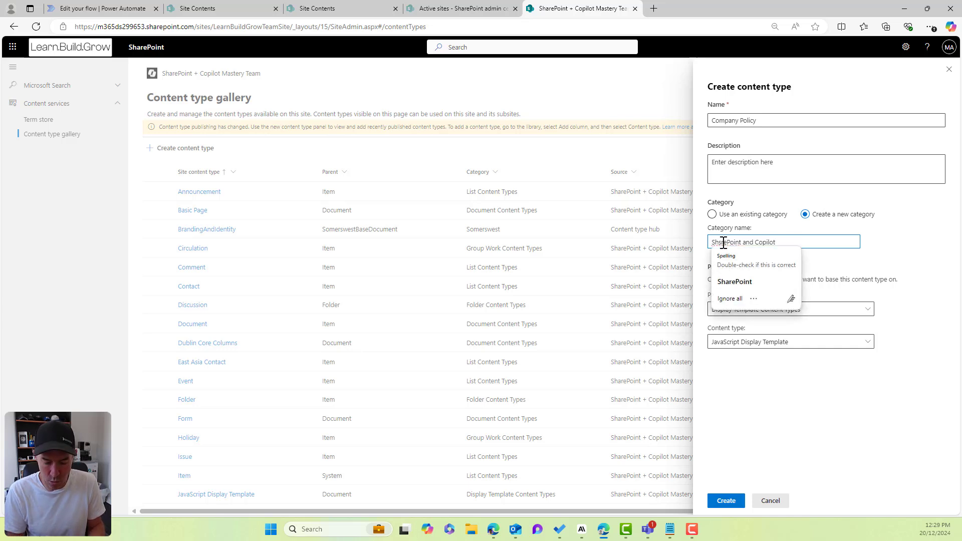
{"action": "left_click", "coordinate": [731, 281]}
{"action": "left_click", "coordinate": [828, 294]}
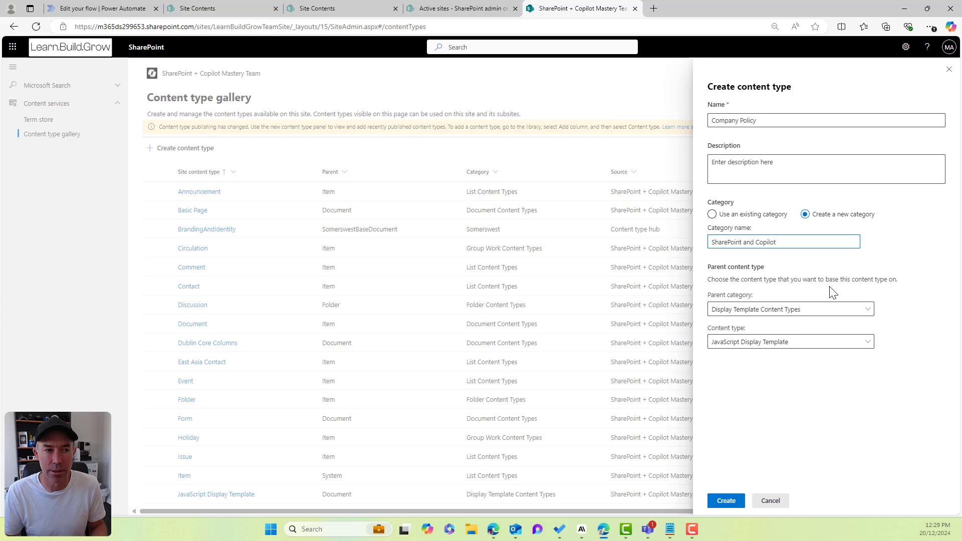
Base it on Document Content Types > Document and create the content type
{"action": "left_click", "coordinate": [816, 309]}
{"action": "left_click", "coordinate": [791, 341]}
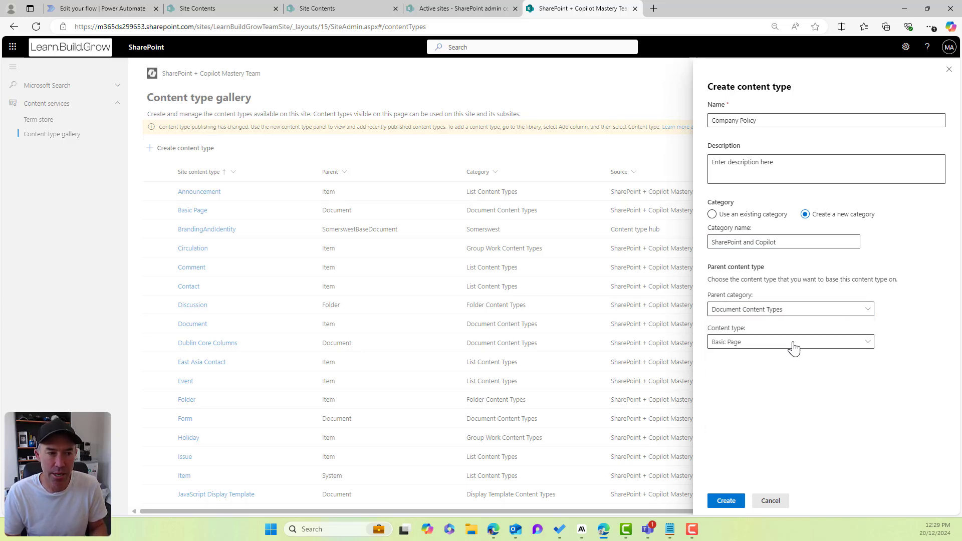
{"action": "left_click", "coordinate": [792, 346]}
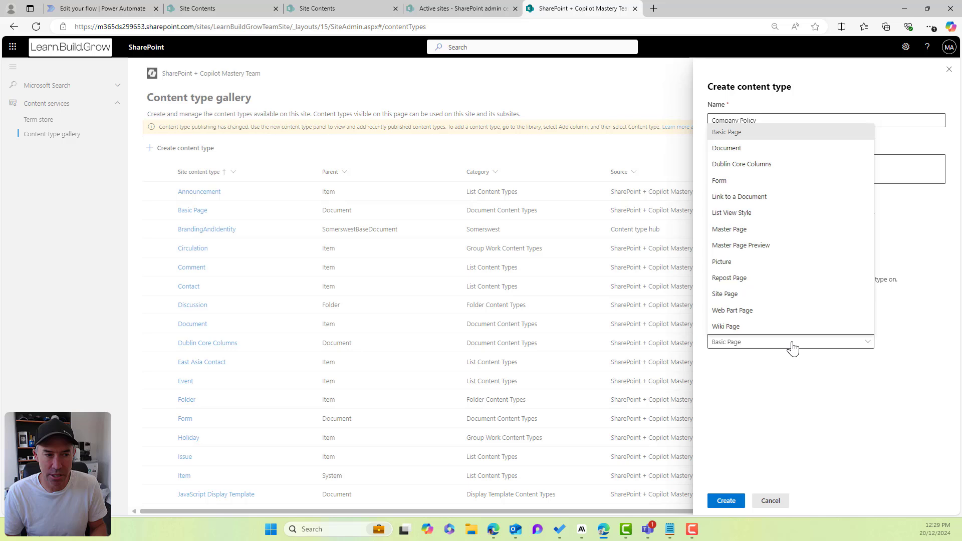
{"action": "left_click", "coordinate": [754, 146]}
{"action": "left_click", "coordinate": [726, 500]}
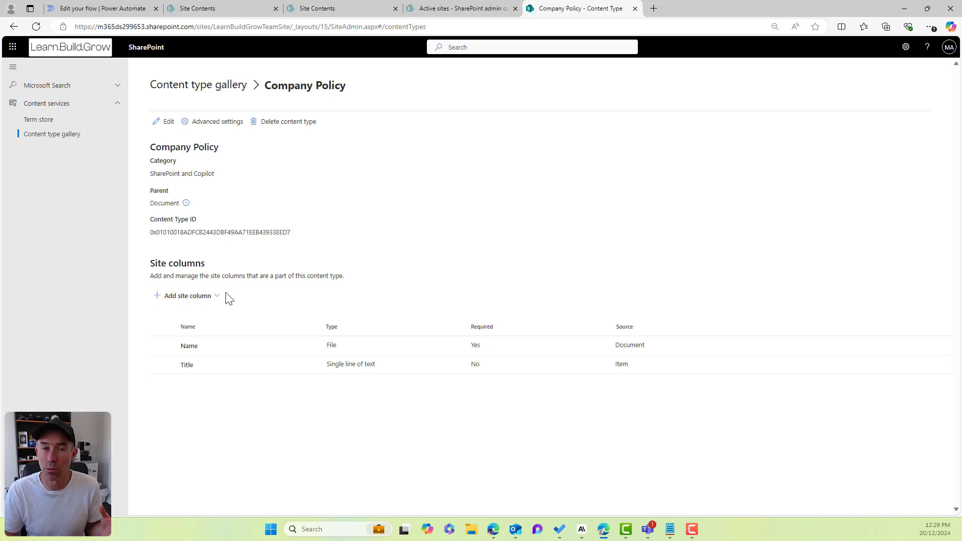
Add a new PolicyOwner site column of type Person or Group under Custom Columns
{"action": "left_click", "coordinate": [210, 297]}
{"action": "left_click", "coordinate": [213, 315]}
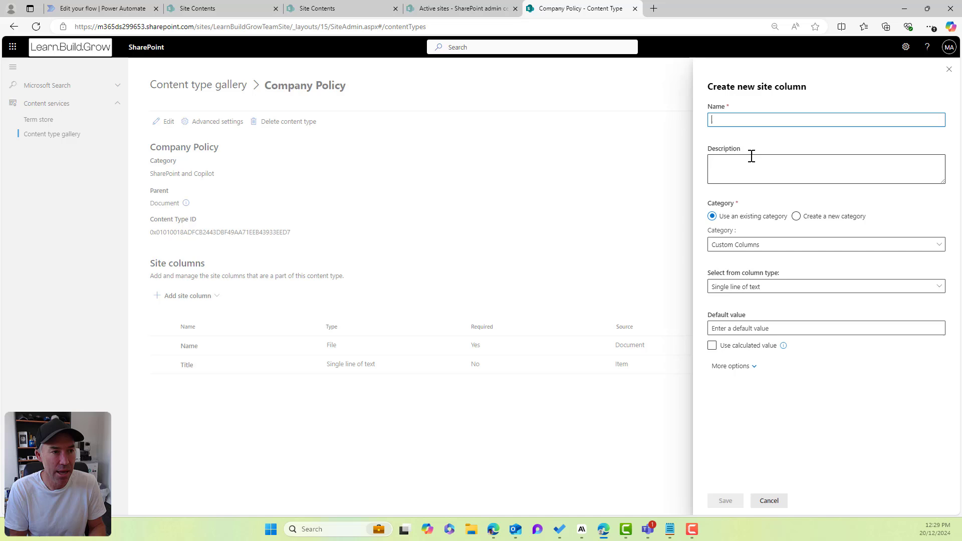
{"action": "type", "text": "Policy"}
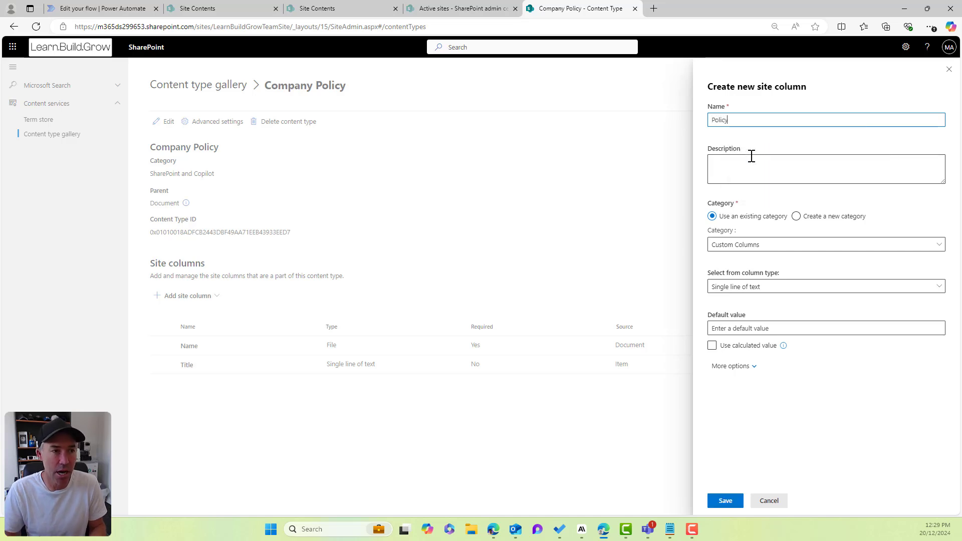
{"action": "type", "text": "Owner"}
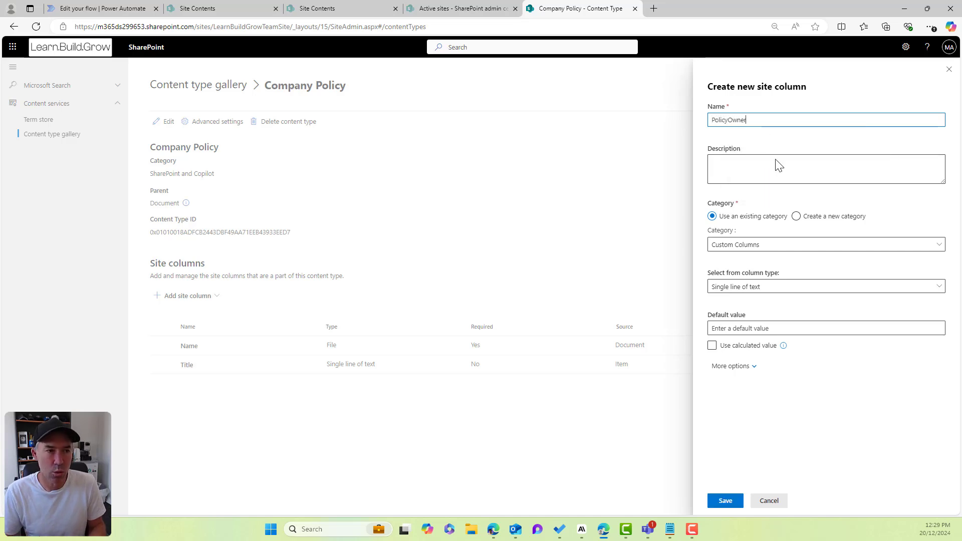
{"action": "left_click", "coordinate": [741, 245]}
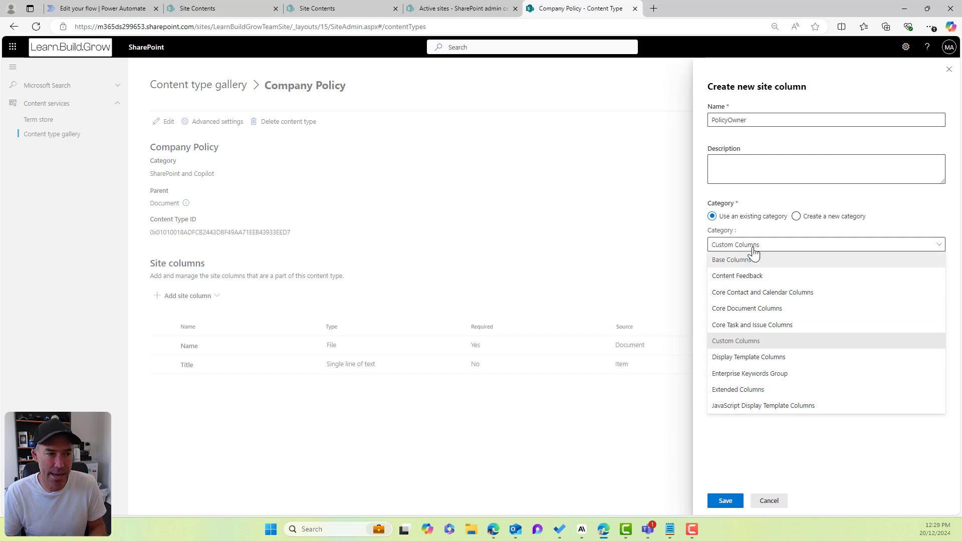
{"action": "left_click", "coordinate": [770, 233]}
{"action": "left_click", "coordinate": [759, 288]}
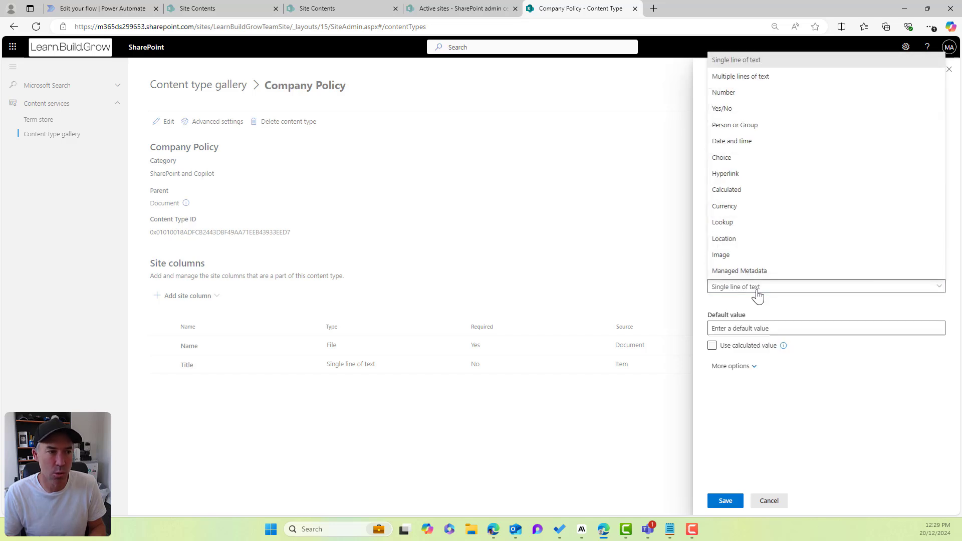
{"action": "left_click", "coordinate": [755, 125]}
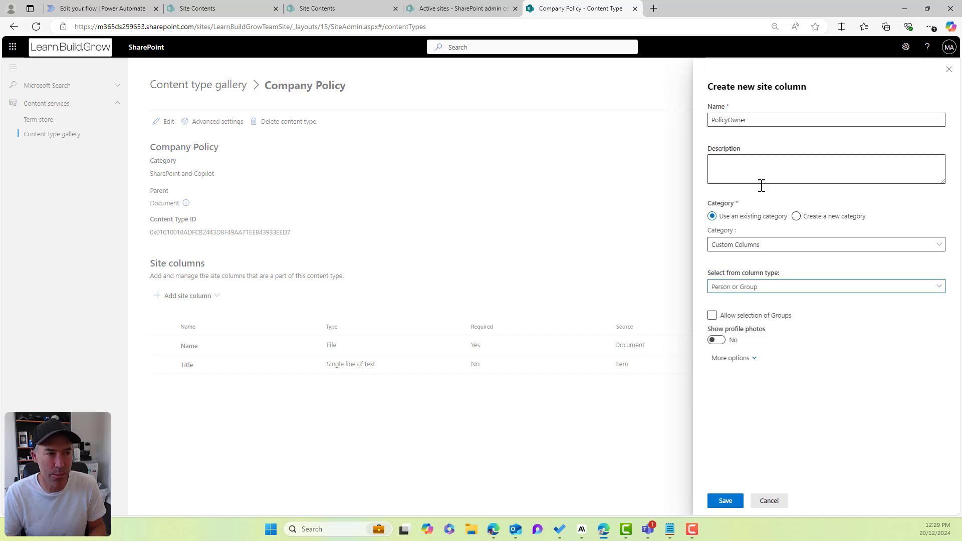
{"action": "left_click", "coordinate": [726, 501]}
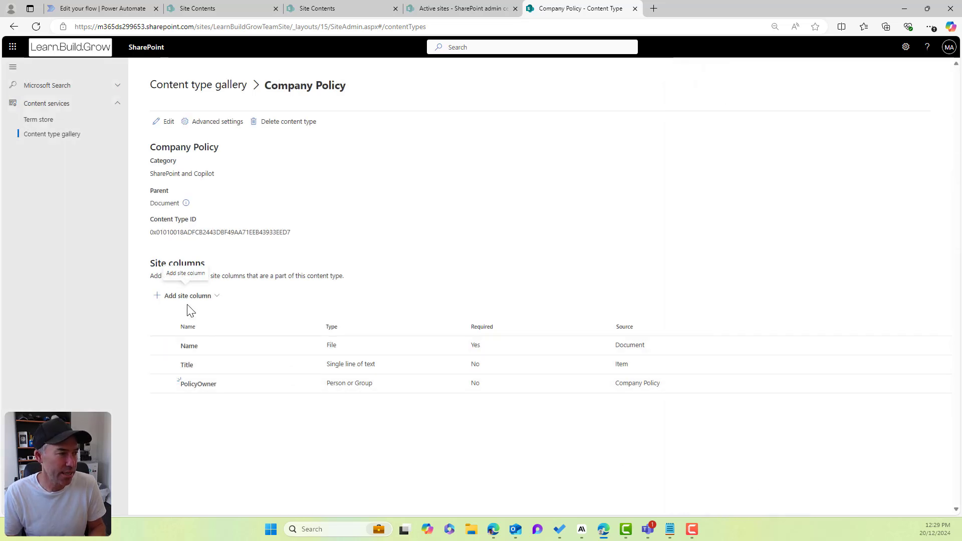
Add a new ReviewDate site column of type Date and Time
{"action": "left_click", "coordinate": [187, 296]}
{"action": "left_click", "coordinate": [201, 314]}
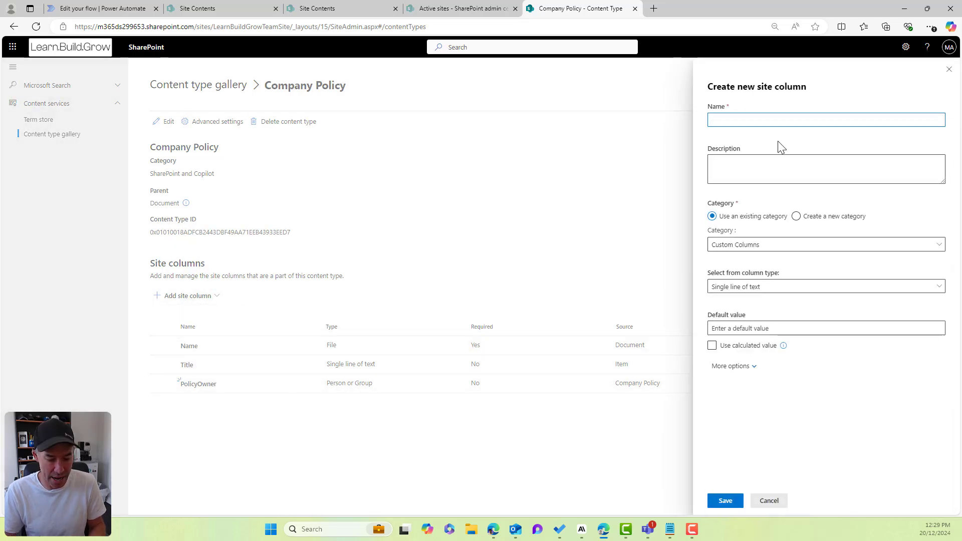
{"action": "type", "text": "ReviewDate"}
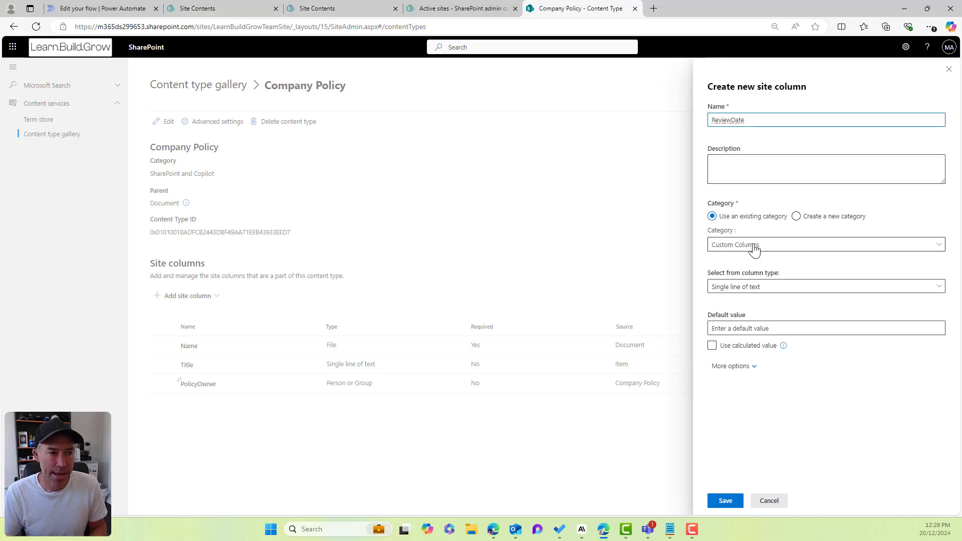
{"action": "left_click", "coordinate": [752, 290]}
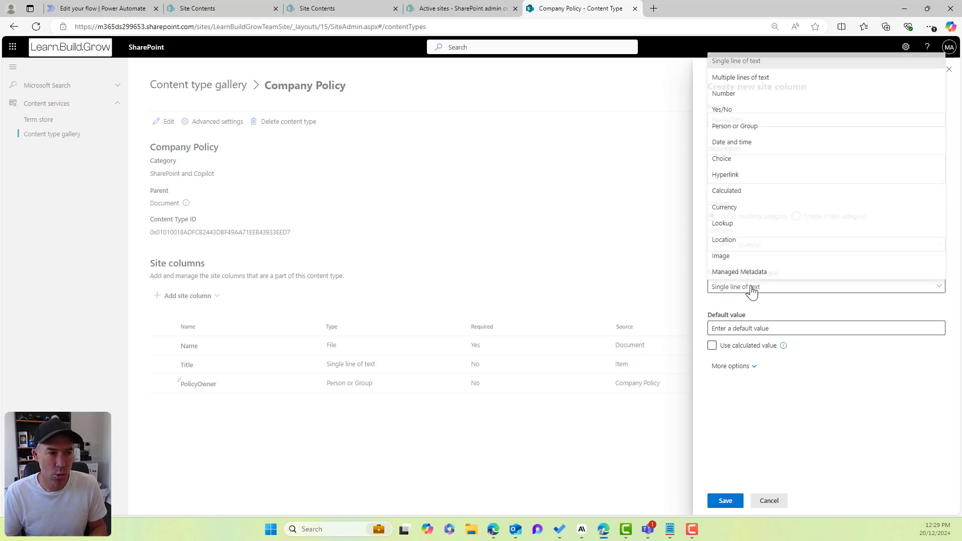
{"action": "left_click", "coordinate": [739, 142]}
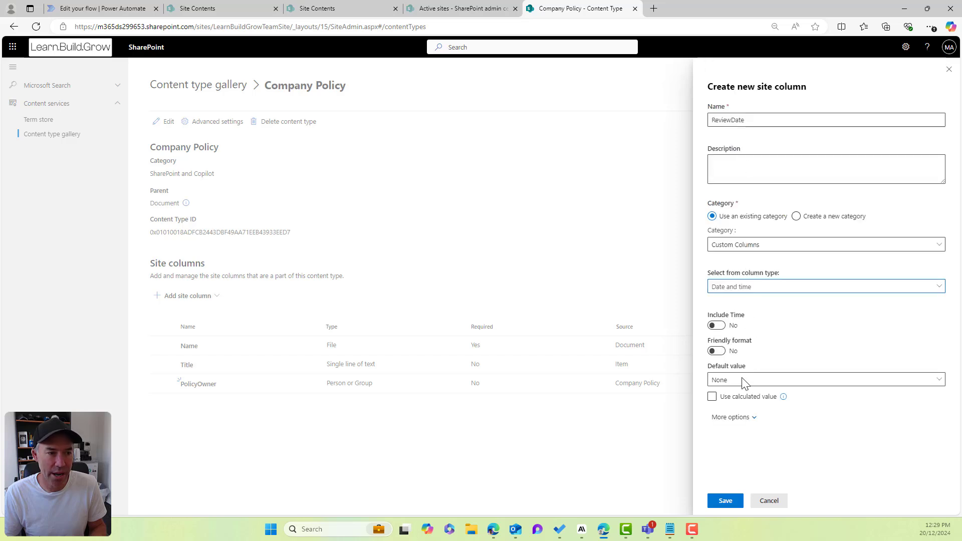
{"action": "left_click", "coordinate": [726, 500]}
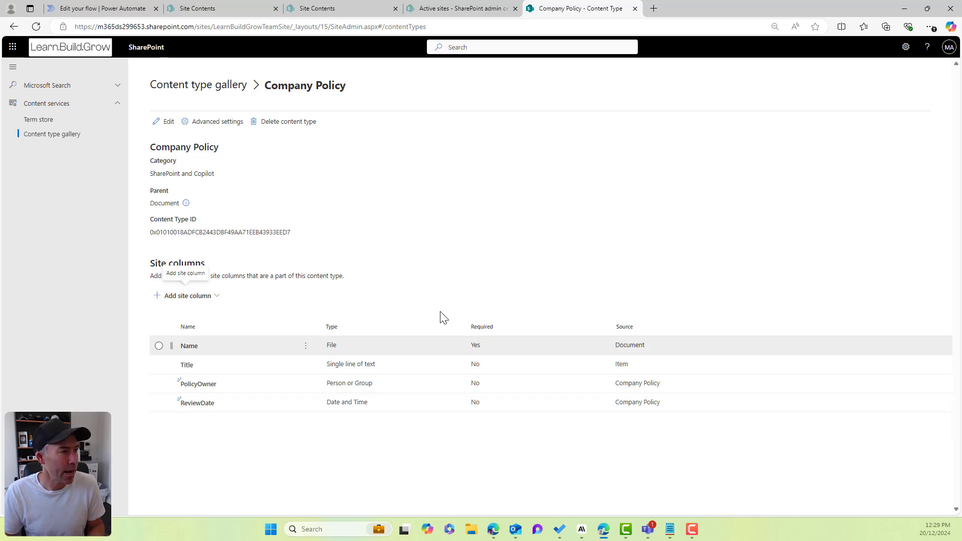
Return to the team site home and open the Policies and Procedures library
{"action": "left_click", "coordinate": [217, 85]}
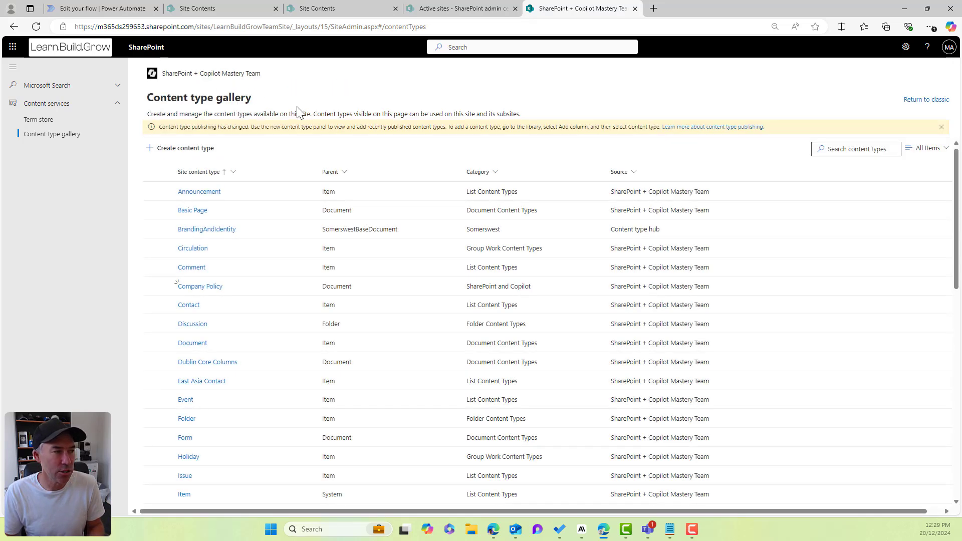
{"action": "left_click", "coordinate": [207, 78]}
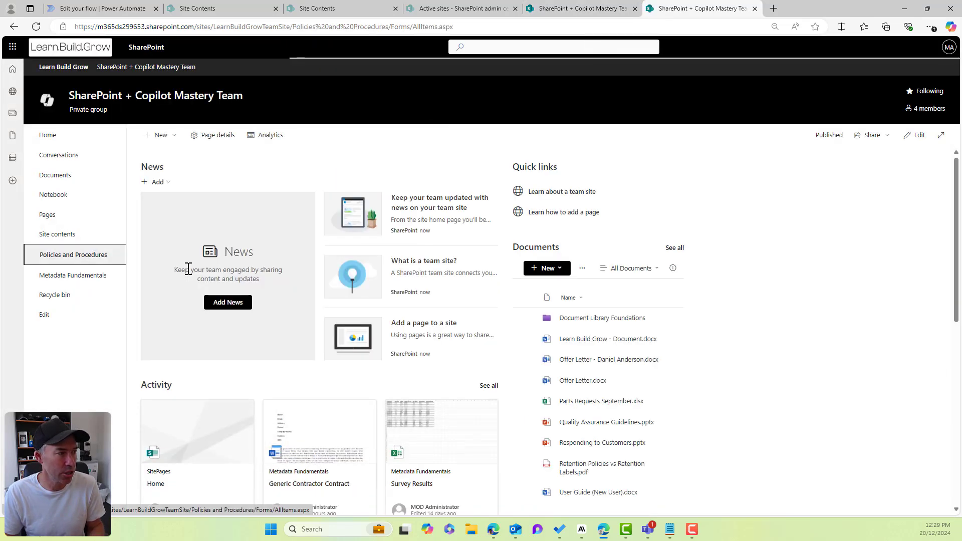
{"action": "left_click", "coordinate": [65, 254]}
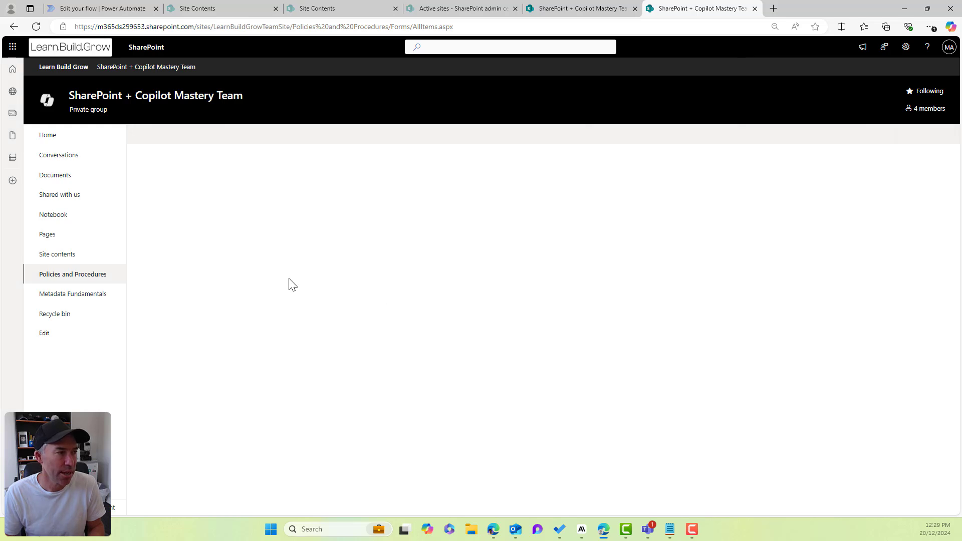
Choose to add a site content type to the library and tick Company Policy
{"action": "left_click", "coordinate": [474, 196]}
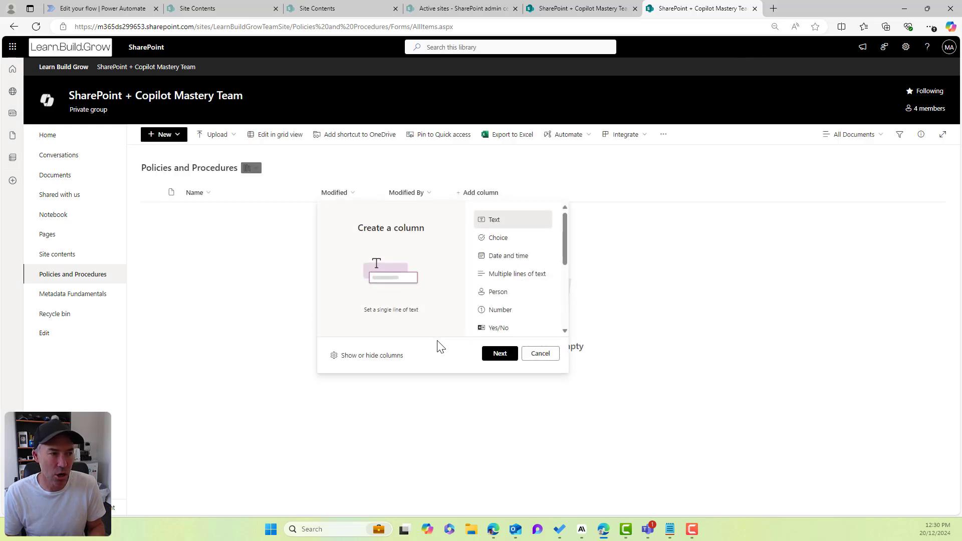
{"action": "scroll", "coordinate": [509, 314], "scroll_direction": "down", "scroll_amount": 3}
{"action": "scroll", "coordinate": [511, 316], "scroll_direction": "down", "scroll_amount": 2}
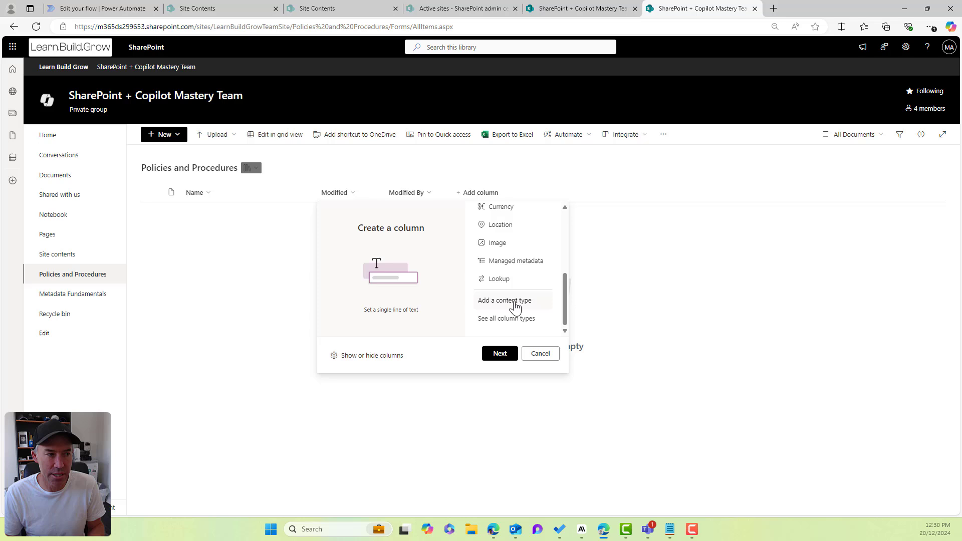
{"action": "left_click", "coordinate": [515, 302]}
{"action": "left_click", "coordinate": [499, 353]}
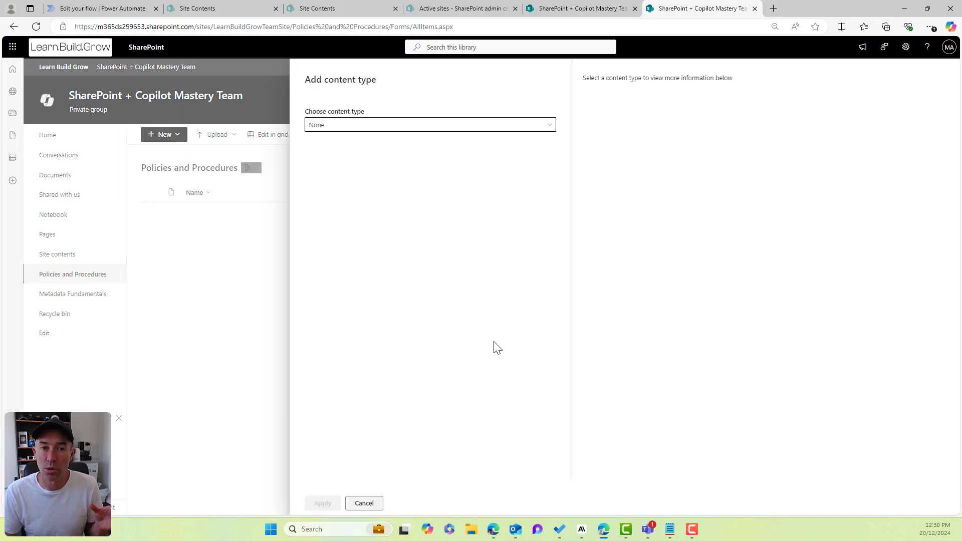
{"action": "left_click", "coordinate": [447, 128]}
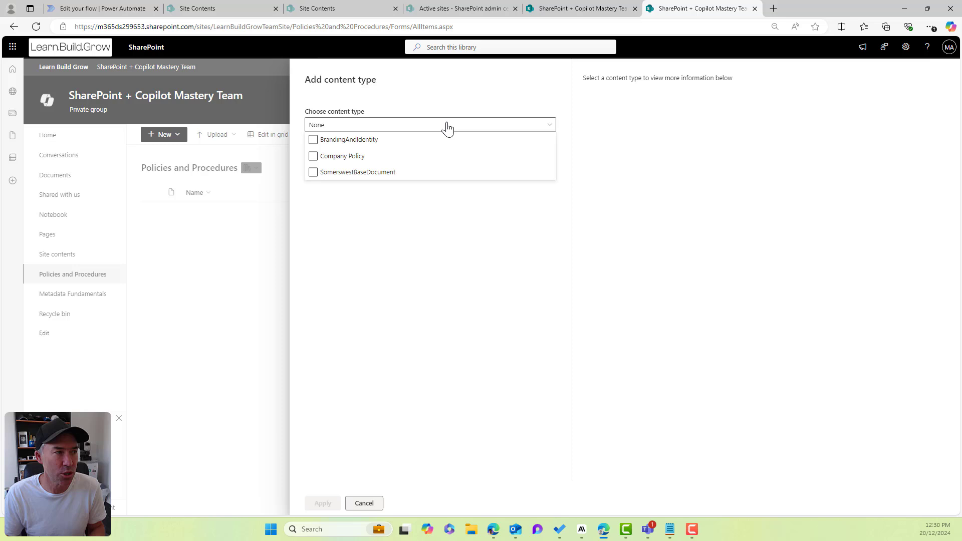
{"action": "left_click", "coordinate": [341, 159]}
{"action": "left_click", "coordinate": [340, 160]}
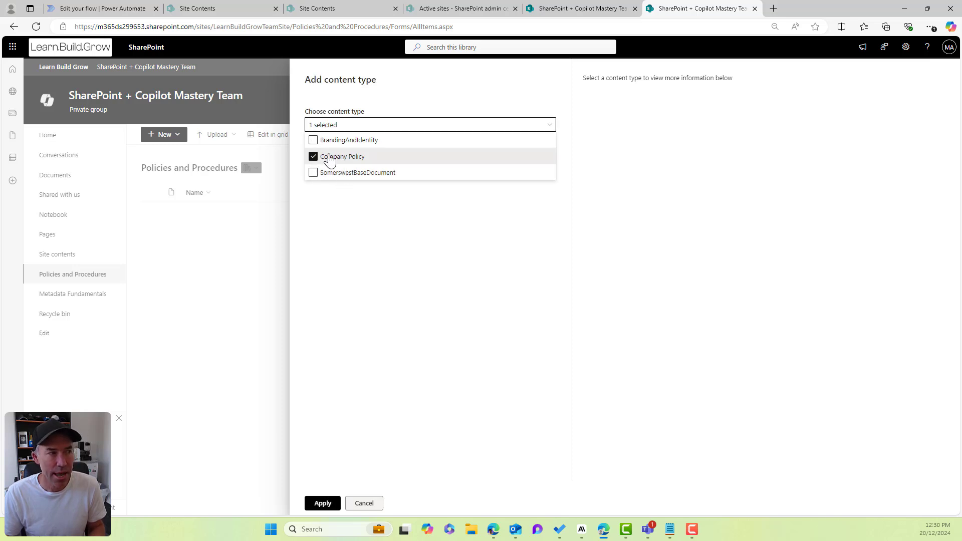
Apply Company Policy to the library and verify it is listed in the New menu
{"action": "left_click", "coordinate": [322, 502]}
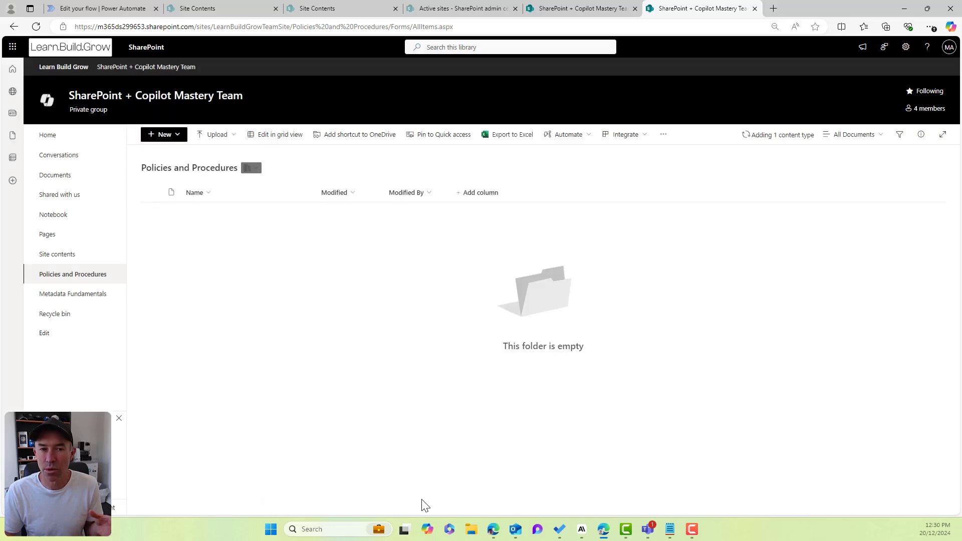
{"action": "left_click", "coordinate": [186, 142]}
{"action": "left_click", "coordinate": [311, 382]}
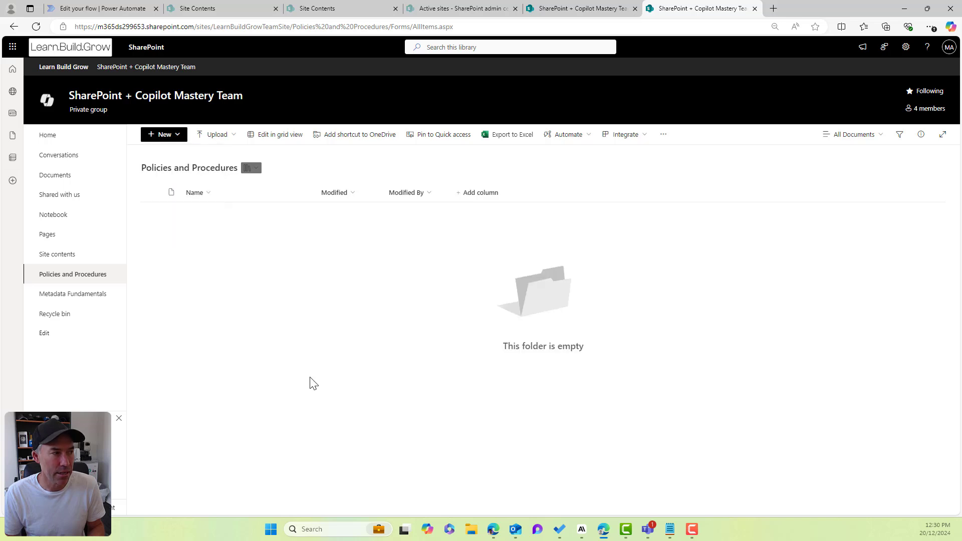
{"action": "left_click", "coordinate": [181, 136]}
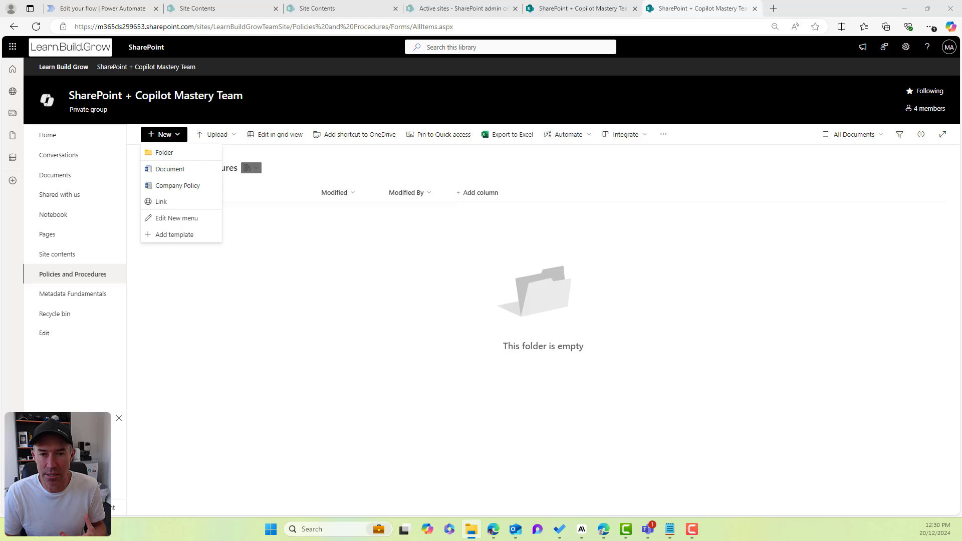
Upload Employment Offer Letter.docx and show the Content Type column in the library view
{"action": "left_click_drag", "start_coordinate": [362, 246], "coordinate": [362, 241]}
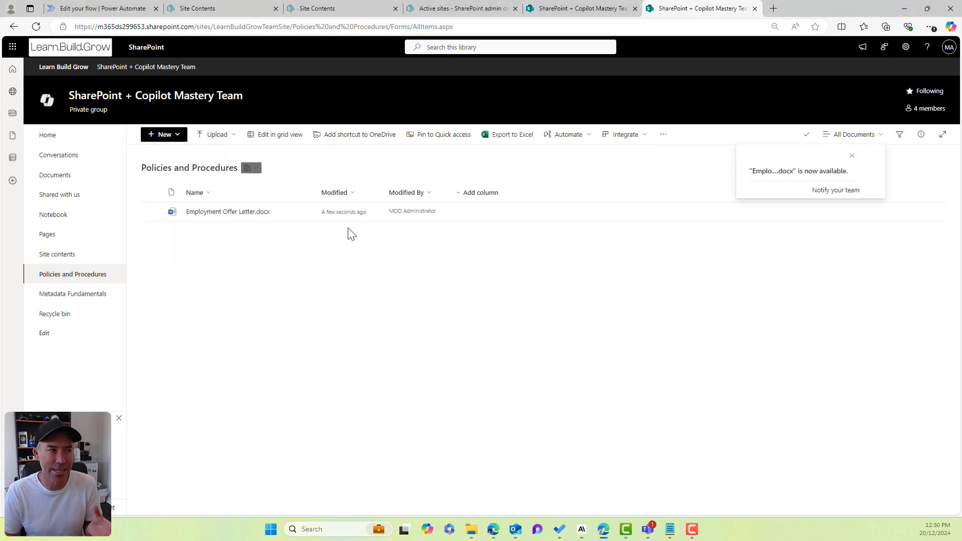
{"action": "left_click", "coordinate": [480, 194]}
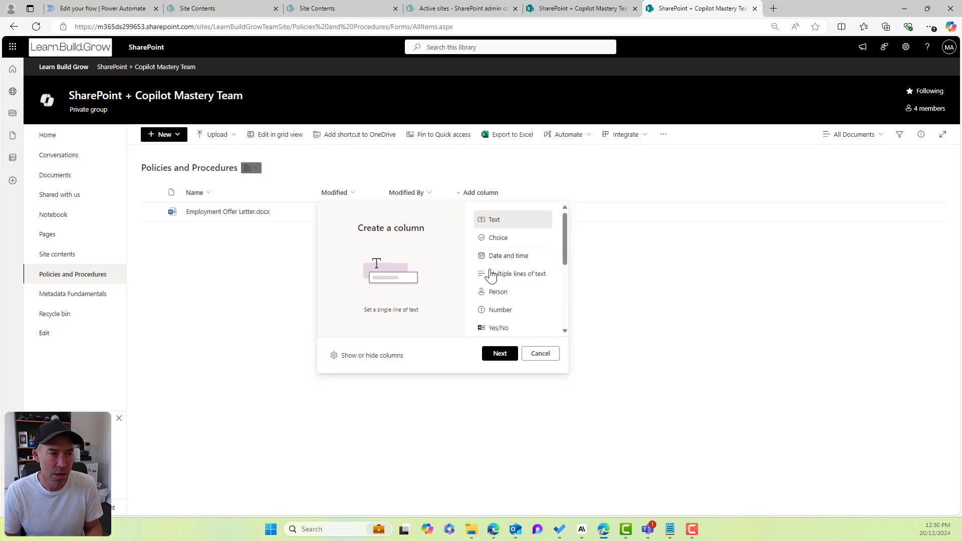
{"action": "left_click", "coordinate": [396, 358]}
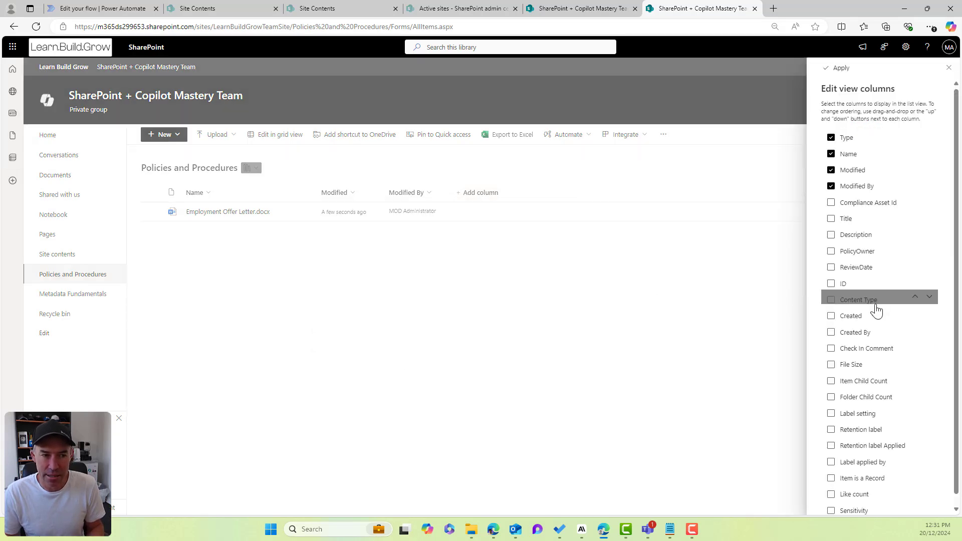
{"action": "left_click", "coordinate": [830, 300]}
{"action": "left_click", "coordinate": [838, 68]}
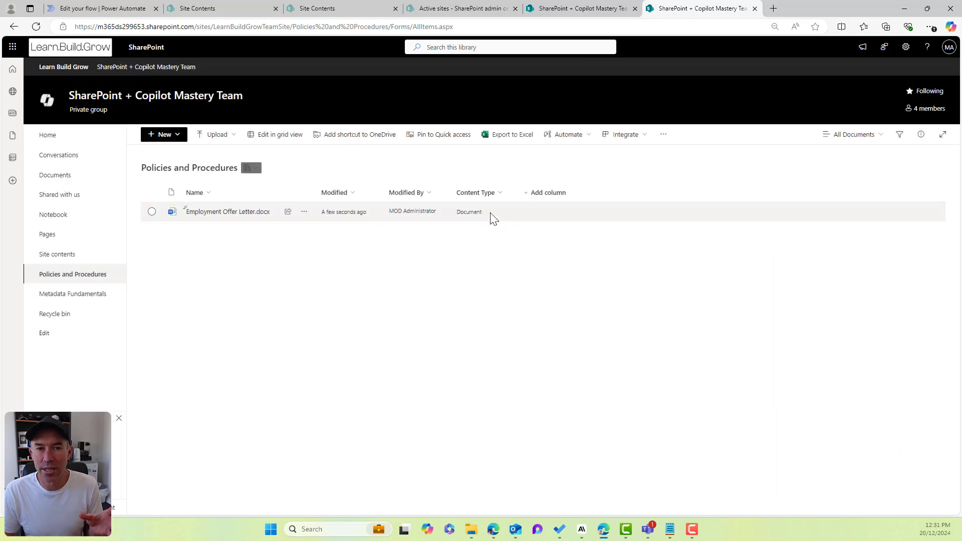
Change Employment Offer Letter.docx's content type to Company Policy in its details pane
{"action": "left_click", "coordinate": [151, 211]}
{"action": "left_click", "coordinate": [921, 134]}
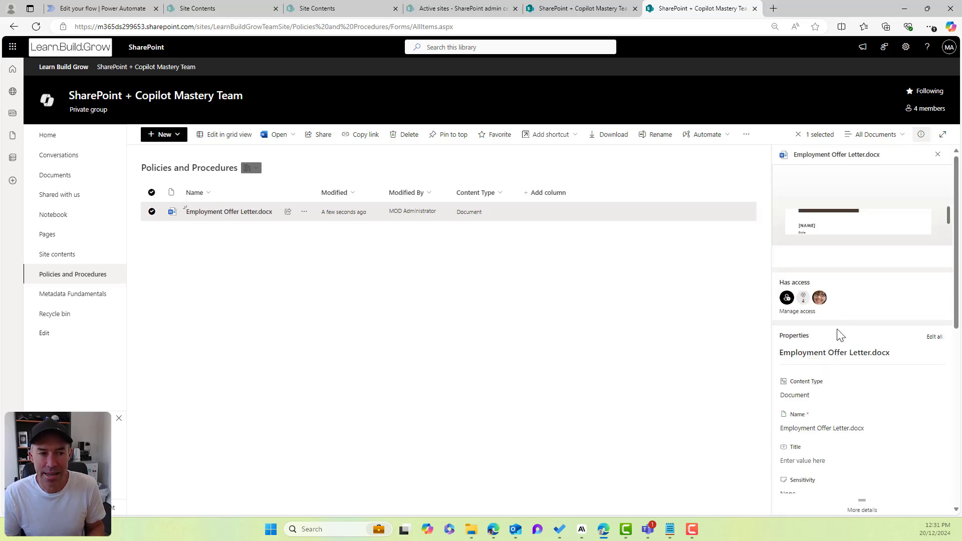
{"action": "scroll", "coordinate": [836, 340], "scroll_direction": "down", "scroll_amount": 2}
{"action": "left_click", "coordinate": [827, 299]}
{"action": "left_click", "coordinate": [824, 326]}
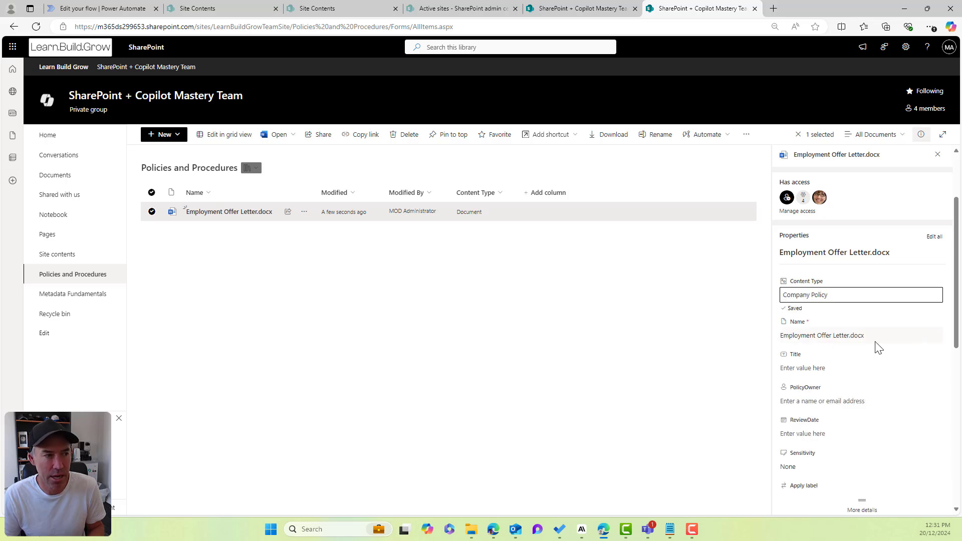
Close the details pane and open the Policies and Procedures library settings page
{"action": "left_click", "coordinate": [938, 154]}
{"action": "left_click", "coordinate": [905, 47]}
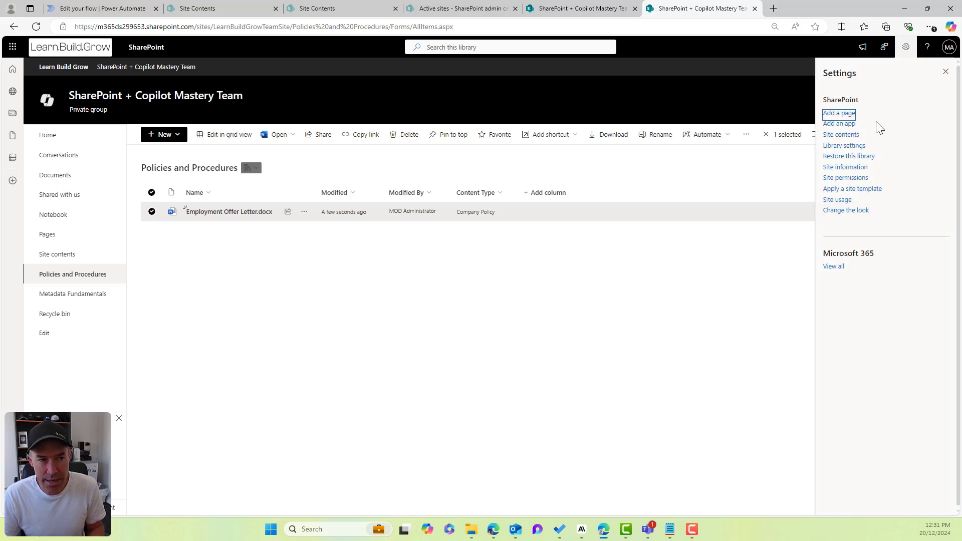
{"action": "left_click", "coordinate": [851, 145]}
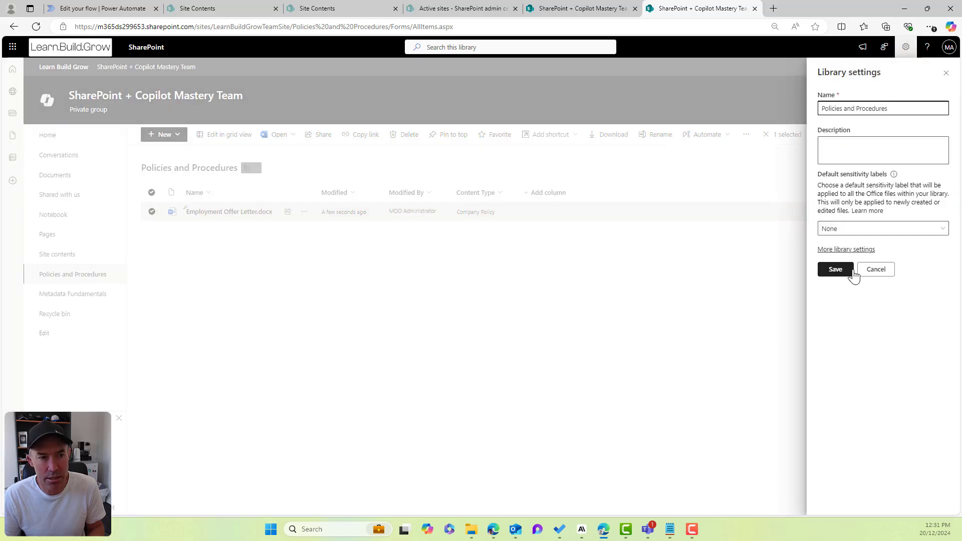
{"action": "left_click", "coordinate": [857, 250]}
{"action": "key", "text": "alt+Left"}
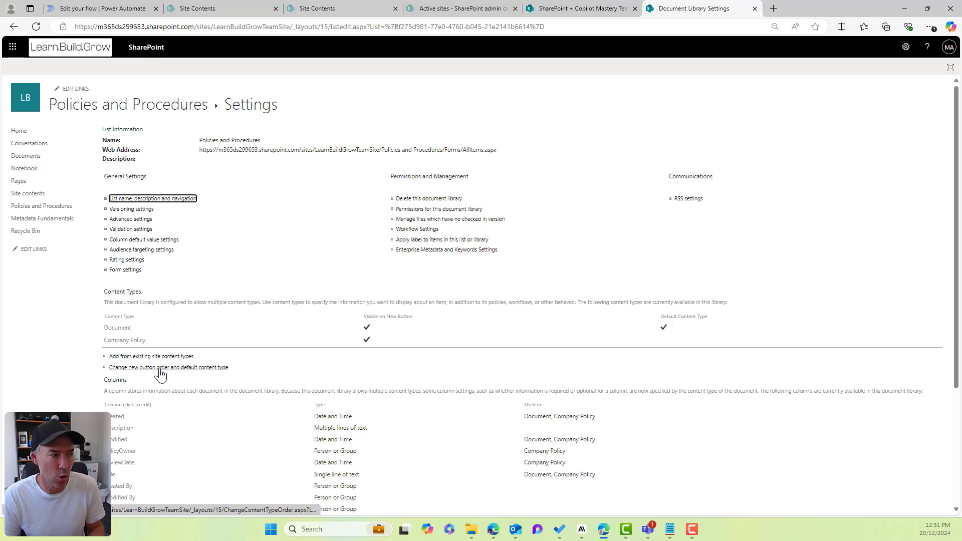
Try putting Company Policy first and hiding Document in the new button order, then cancel
{"action": "left_click", "coordinate": [180, 372]}
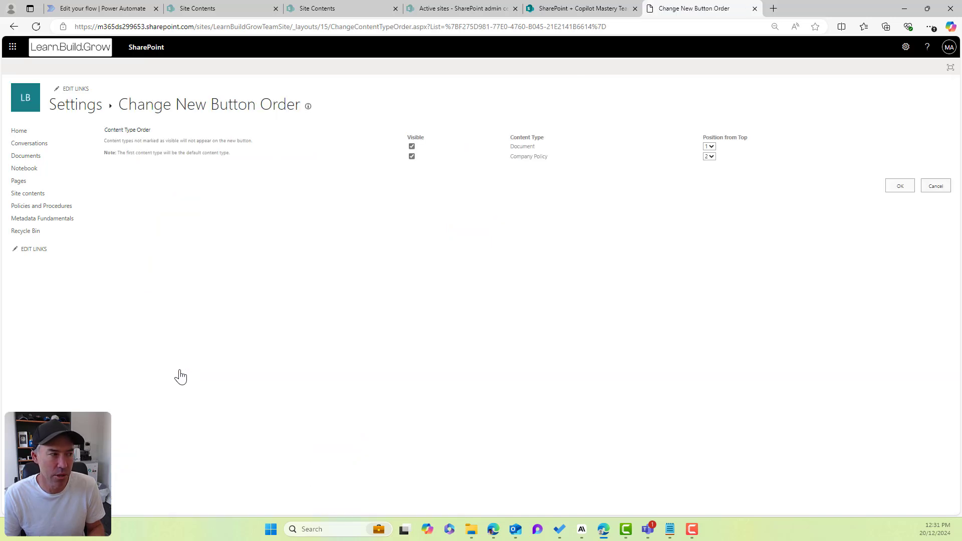
{"action": "left_click", "coordinate": [709, 156]}
{"action": "left_click", "coordinate": [711, 169]}
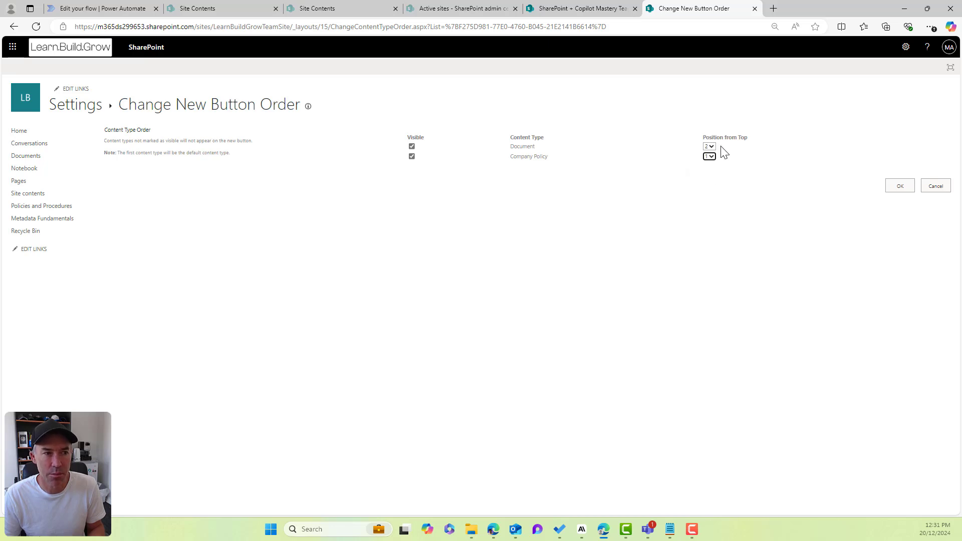
{"action": "left_click", "coordinate": [412, 146]}
{"action": "left_click", "coordinate": [930, 190]}
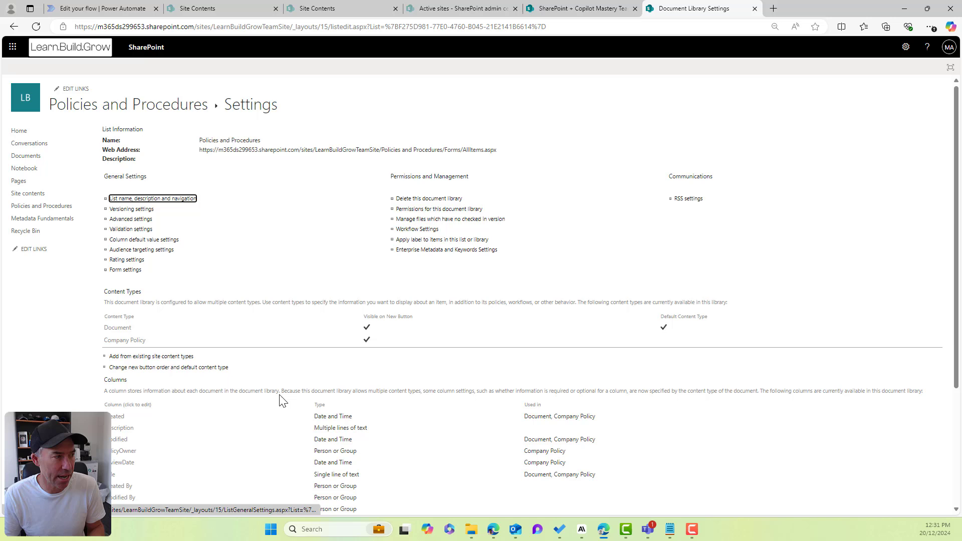
Attempt to delete the Document content type from the library
{"action": "left_click", "coordinate": [114, 328]}
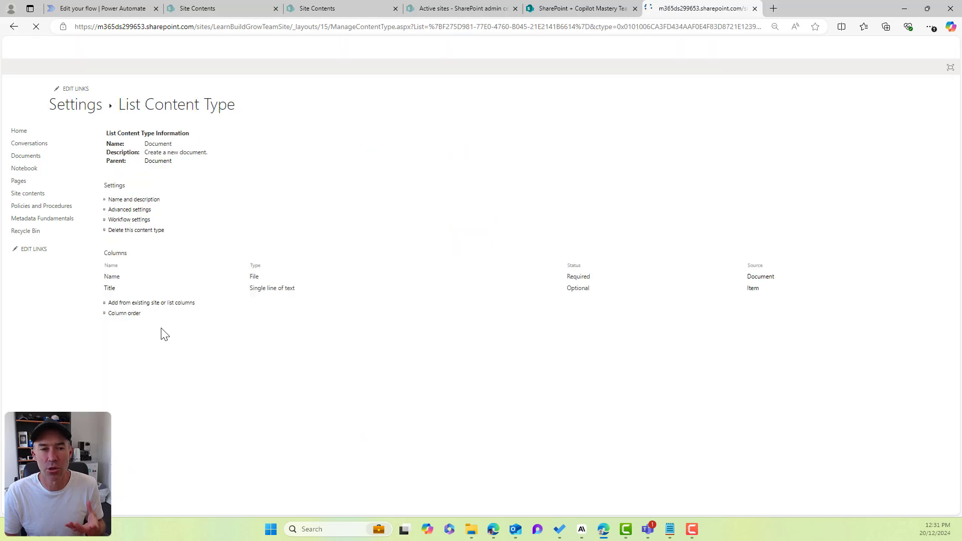
{"action": "left_click", "coordinate": [135, 230]}
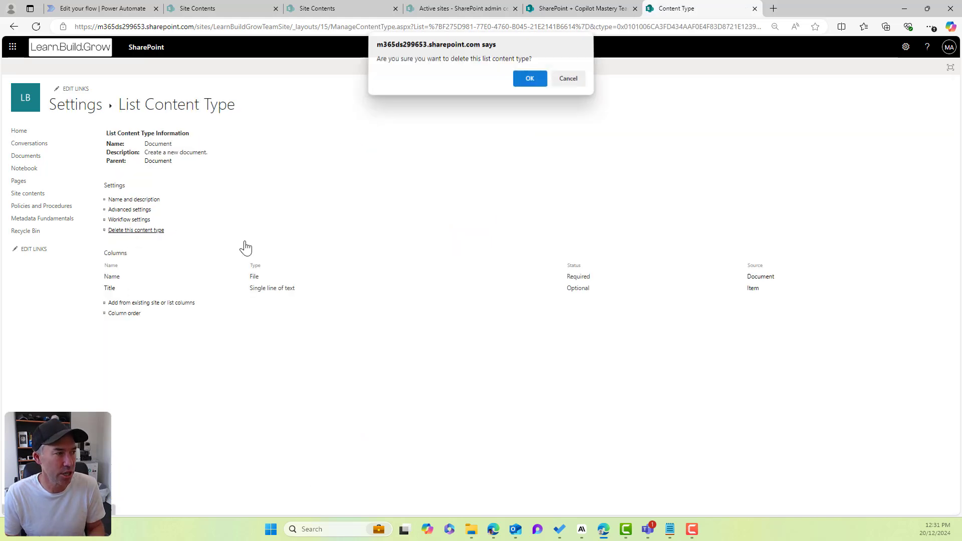
{"action": "left_click", "coordinate": [526, 82]}
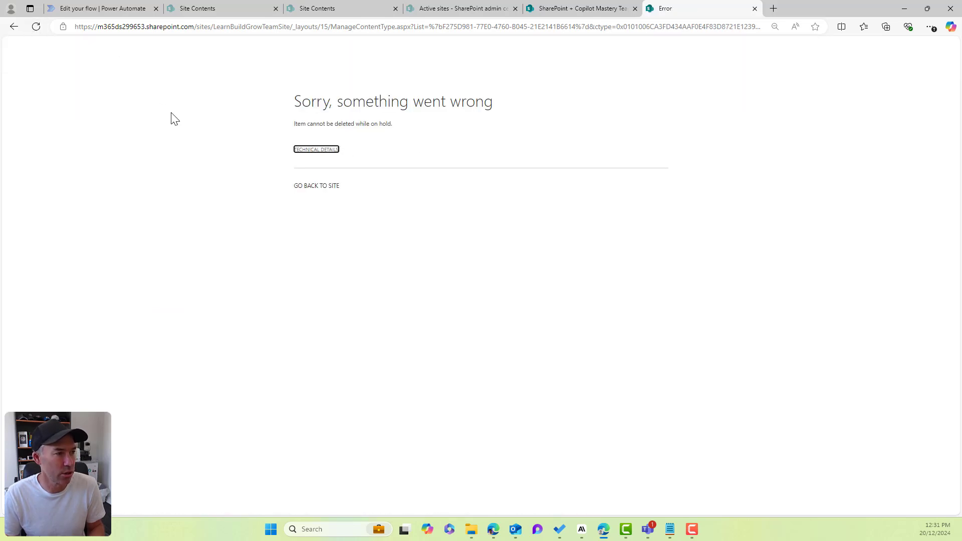
Back in Policies and Procedures, upload New Prospect PowerApp.docx from File Explorer
{"action": "left_click", "coordinate": [306, 188]}
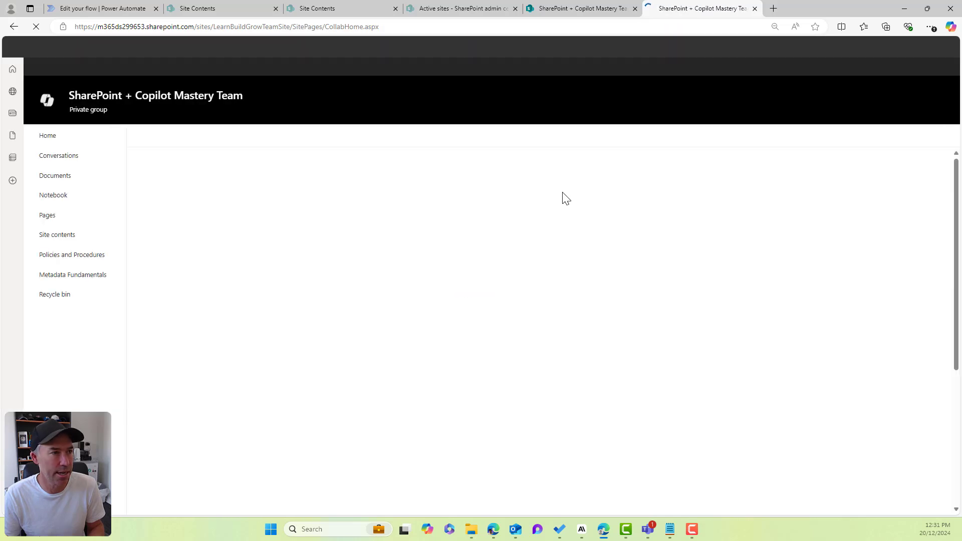
{"action": "left_click", "coordinate": [74, 181]}
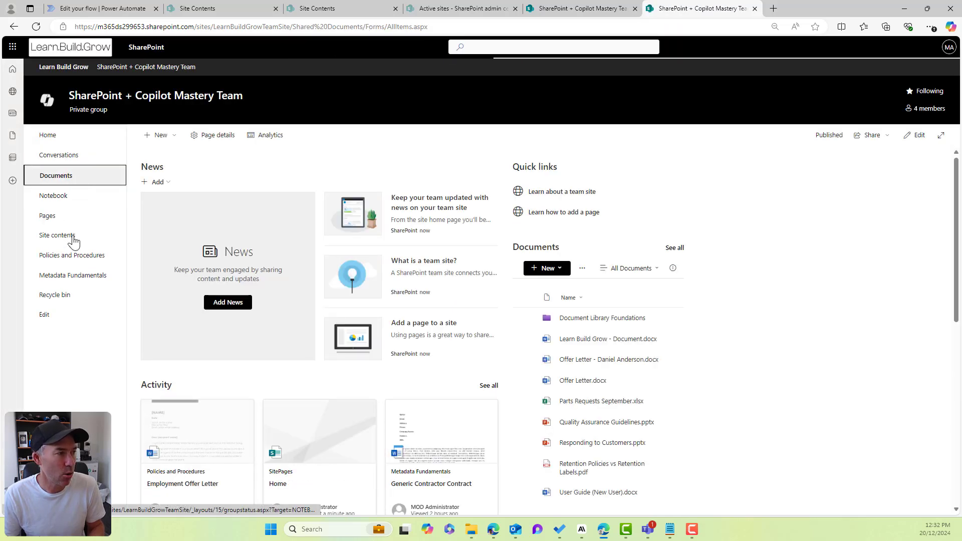
{"action": "left_click", "coordinate": [98, 281]}
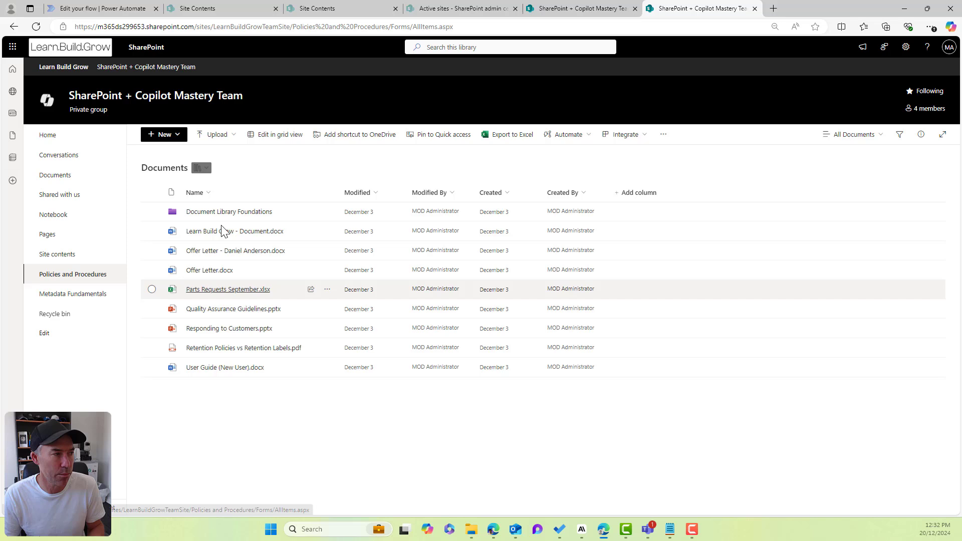
{"action": "left_click", "coordinate": [178, 137]}
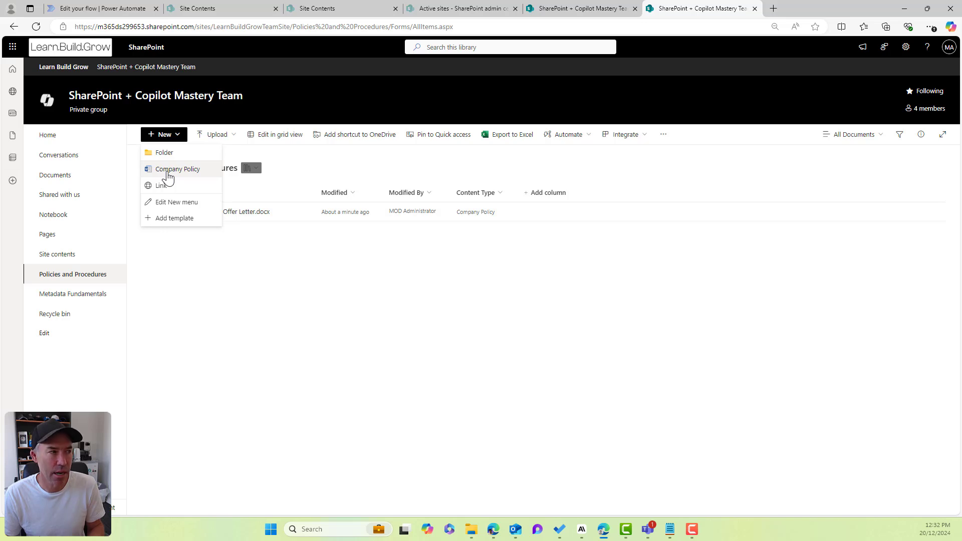
{"action": "left_click", "coordinate": [344, 309]}
{"action": "left_click", "coordinate": [472, 532]}
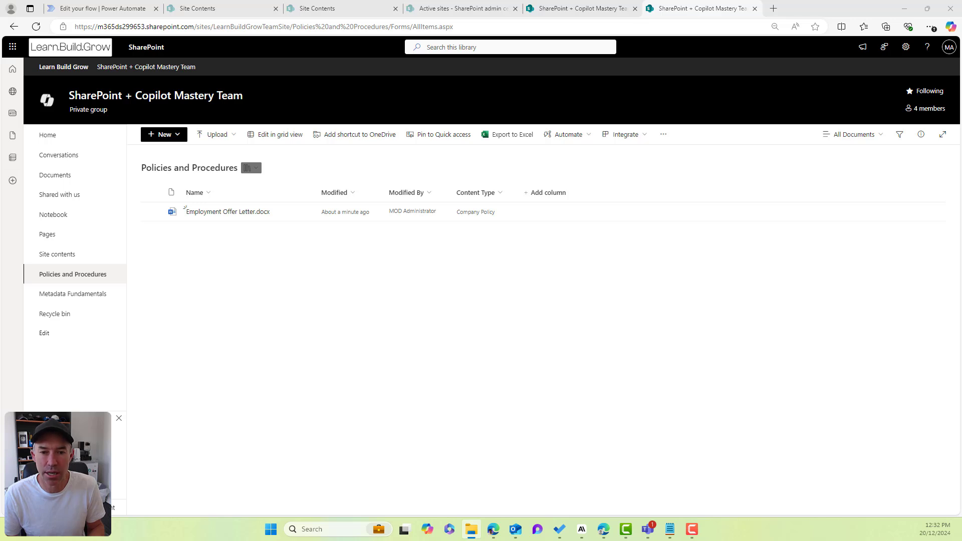
{"action": "left_click_drag", "start_coordinate": [685, 291], "coordinate": [414, 311]}
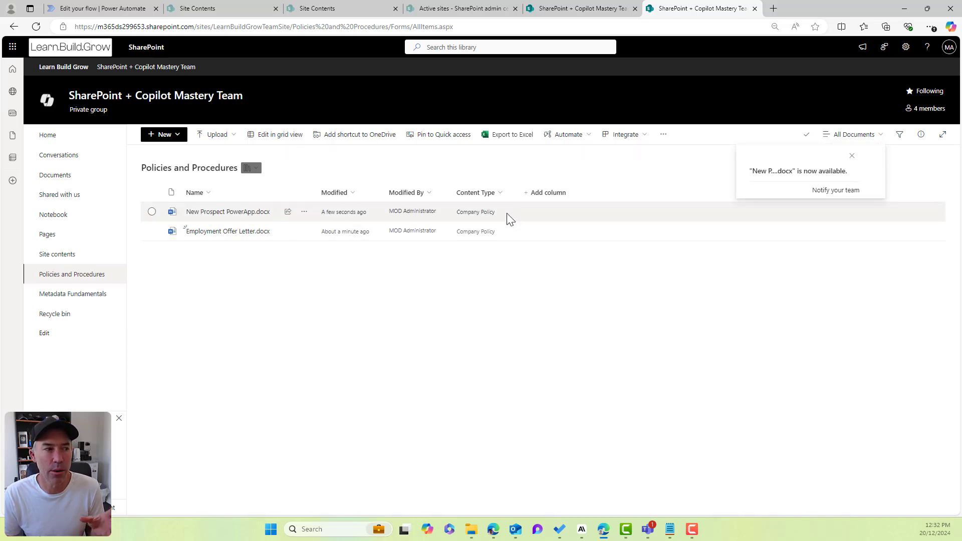
Show the PolicyOwner and ReviewDate columns in the library view
{"action": "left_click", "coordinate": [542, 196]}
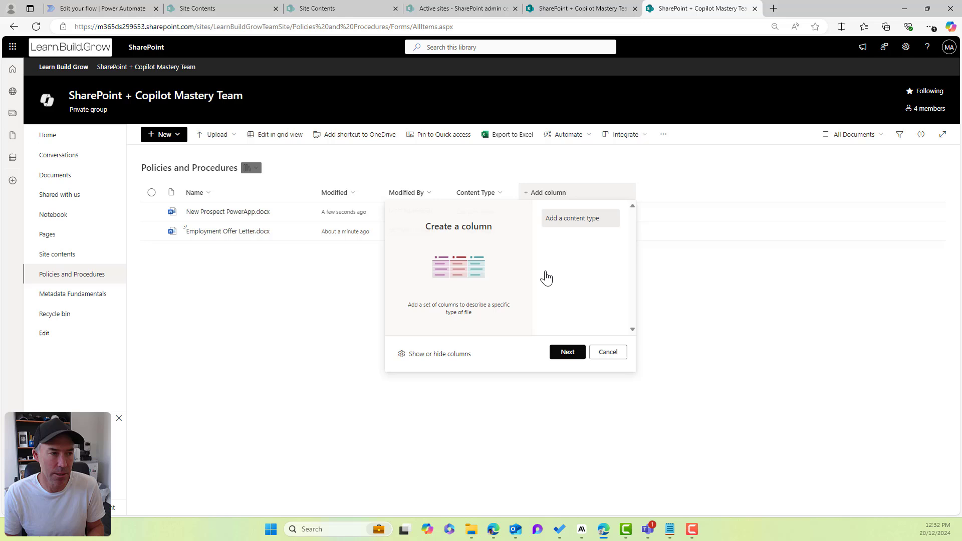
{"action": "left_click", "coordinate": [463, 356]}
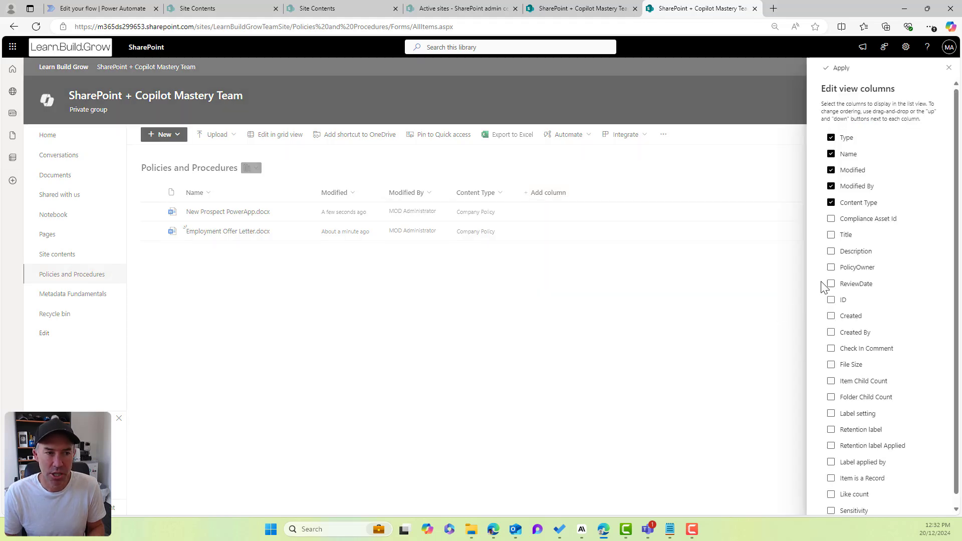
{"action": "left_click", "coordinate": [831, 268]}
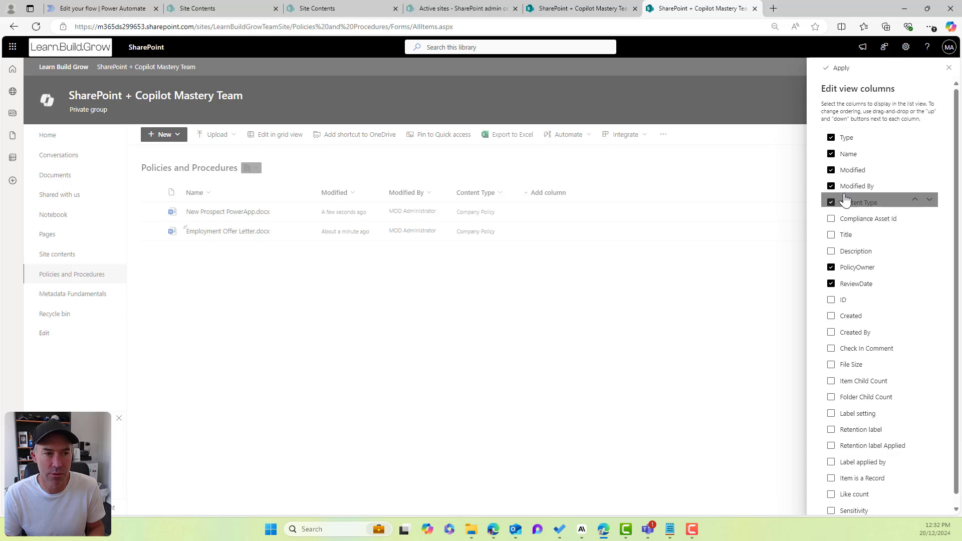
{"action": "left_click", "coordinate": [834, 68]}
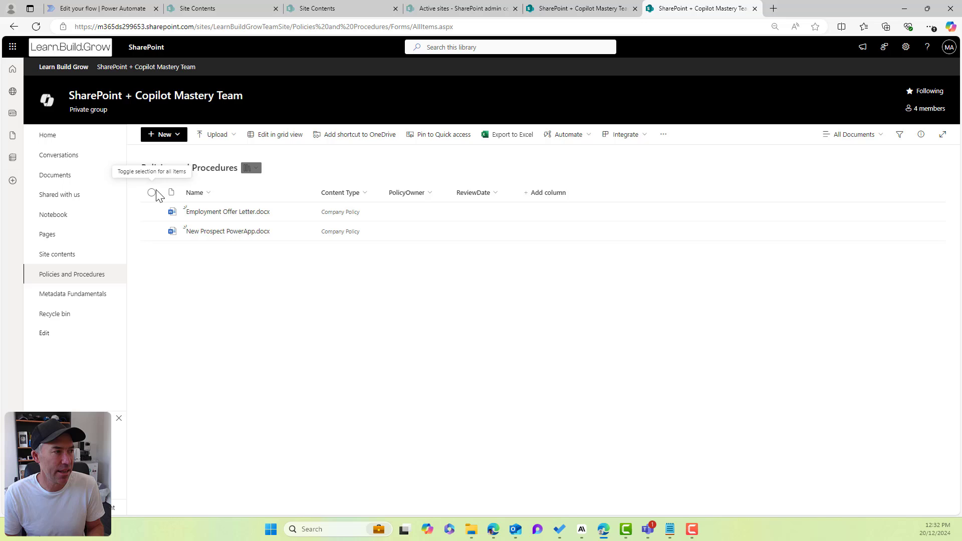
Bulk edit both documents with the suggested policy owner and a 1/7/2025 review date
{"action": "left_click", "coordinate": [152, 193]}
{"action": "left_click", "coordinate": [921, 134]}
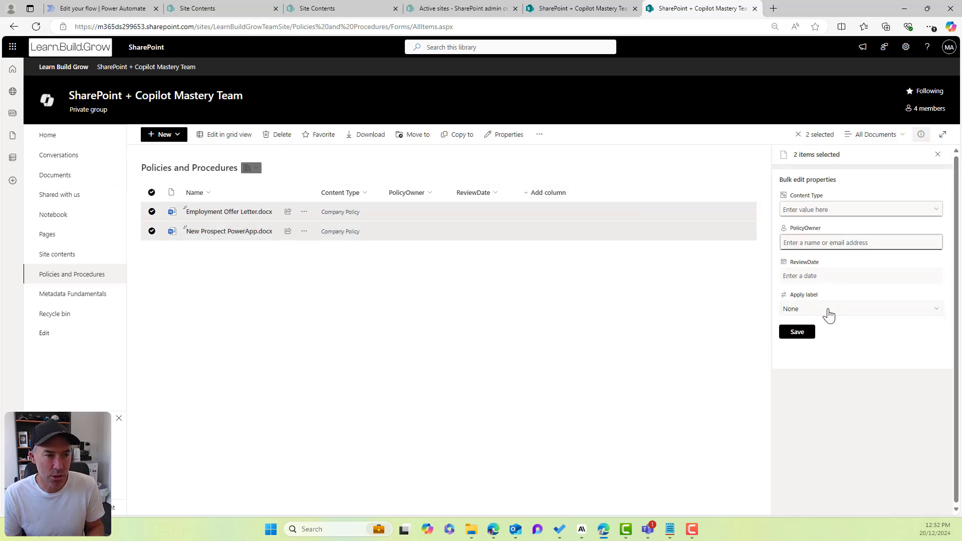
{"action": "left_click", "coordinate": [820, 243]}
{"action": "type", "text": "nes"}
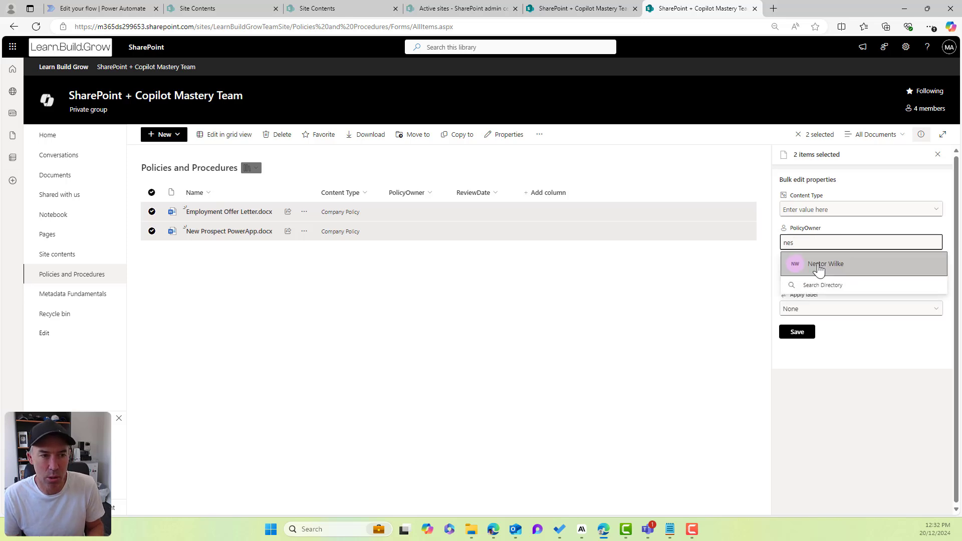
{"action": "left_click", "coordinate": [817, 264]}
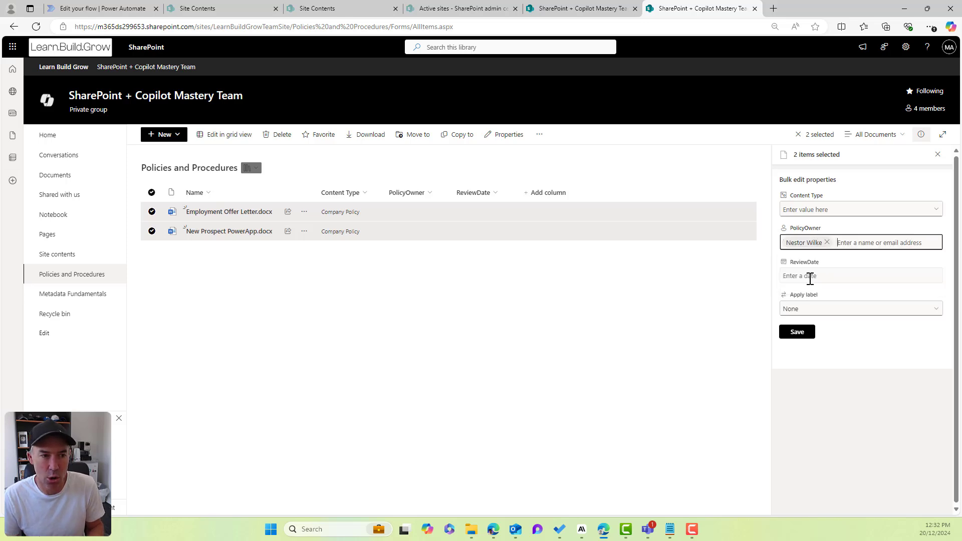
{"action": "left_click", "coordinate": [809, 276]}
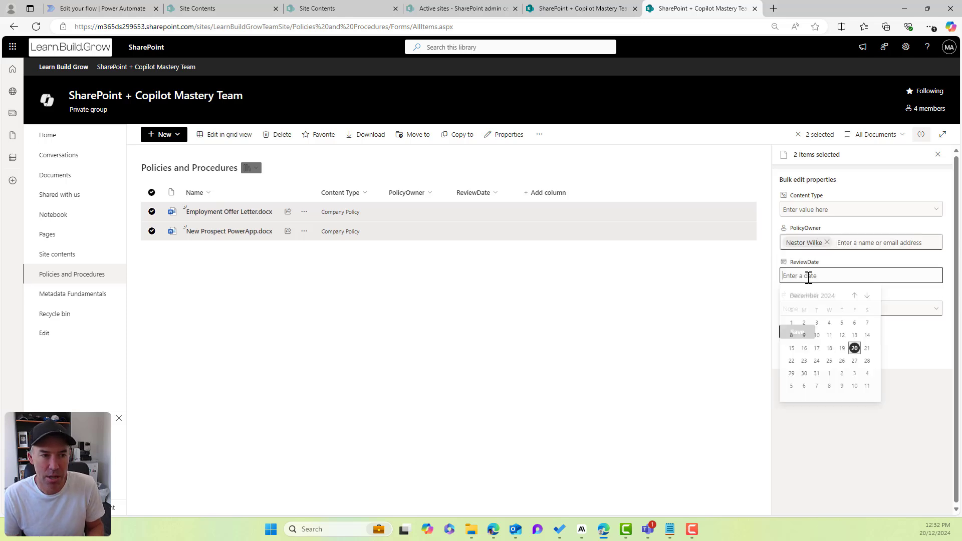
{"action": "left_click", "coordinate": [817, 390]}
{"action": "left_click", "coordinate": [800, 333]}
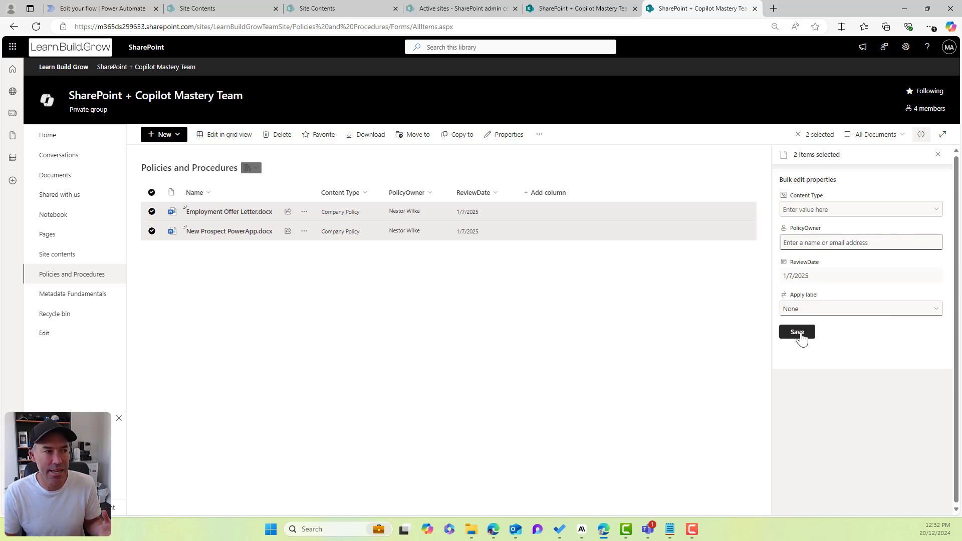
Set Show profile photos to Yes in the PolicyOwner column settings and save
{"action": "left_click", "coordinate": [938, 158]}
{"action": "left_click", "coordinate": [432, 194]}
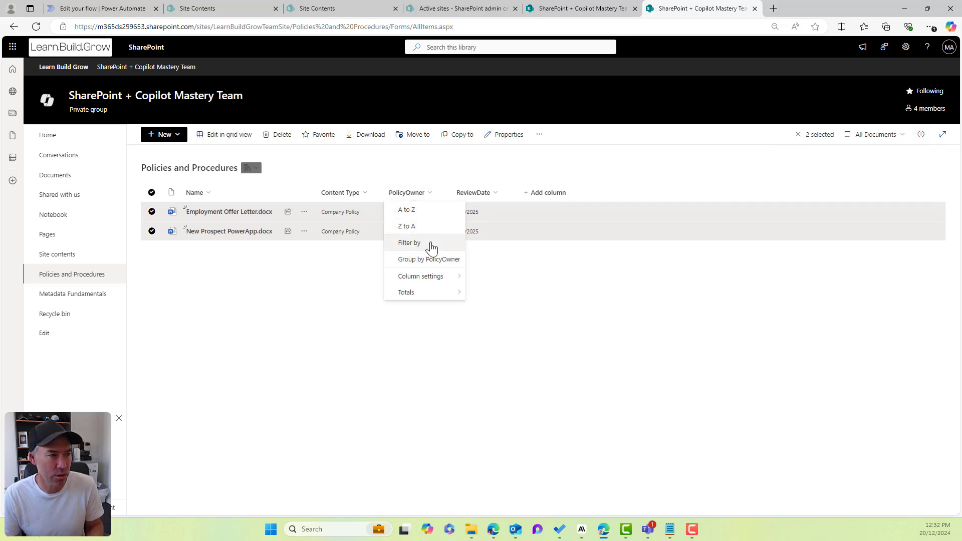
{"action": "left_click", "coordinate": [431, 354]}
{"action": "left_click", "coordinate": [427, 192]}
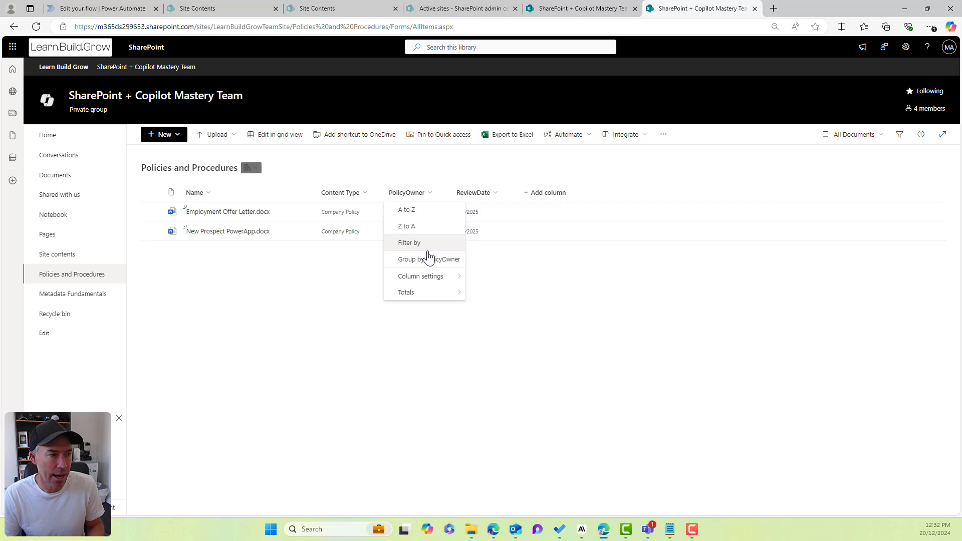
{"action": "mouse_move", "coordinate": [453, 276]}
{"action": "left_click", "coordinate": [501, 284]}
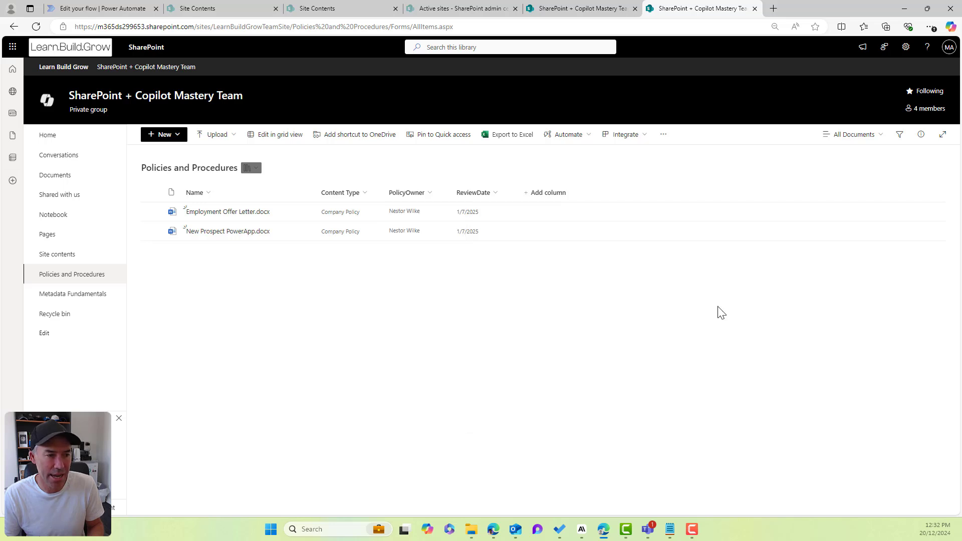
{"action": "left_click", "coordinate": [825, 222]}
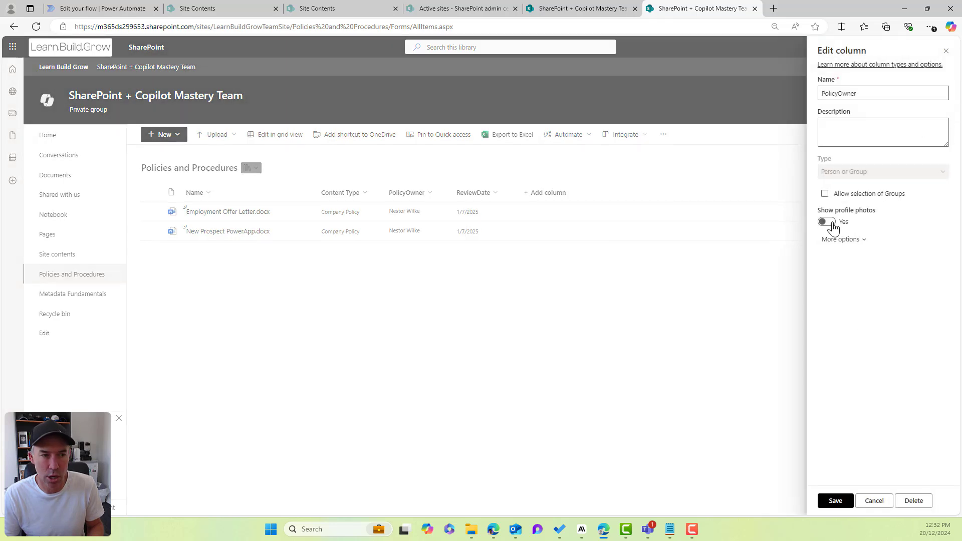
{"action": "left_click", "coordinate": [844, 505]}
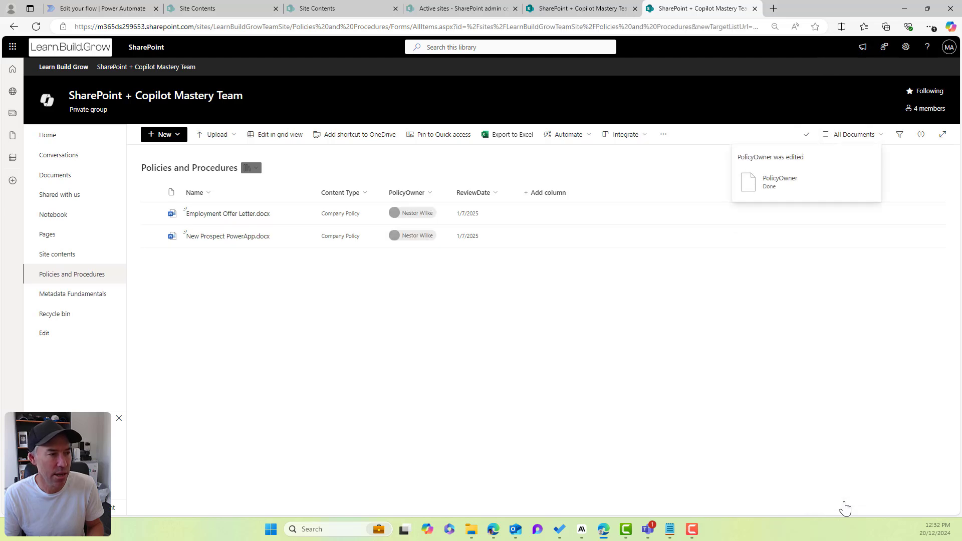